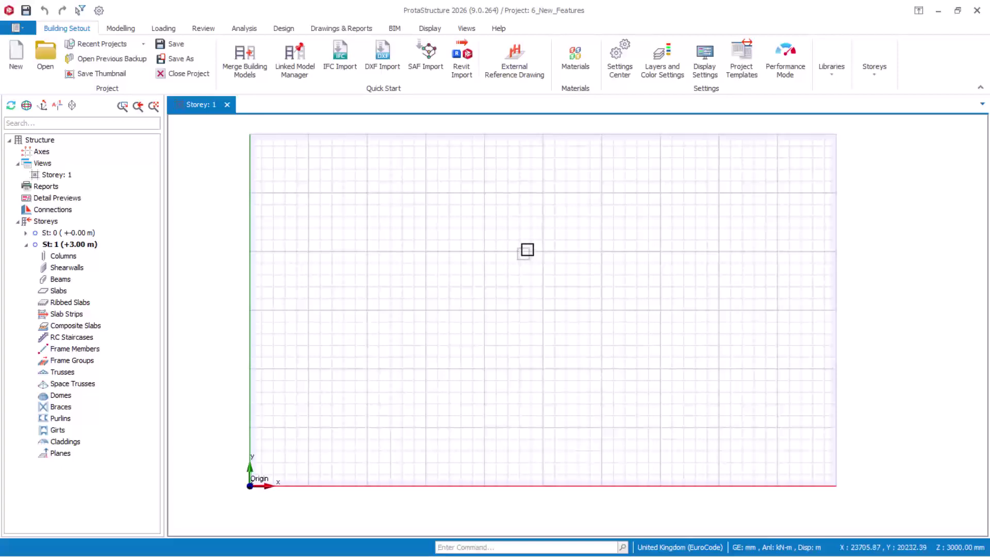
Zoom in and out over the 6_NEW project's four-by-four axis grid on the Storey 1 plan
scroll(531, 251, "down", 2)
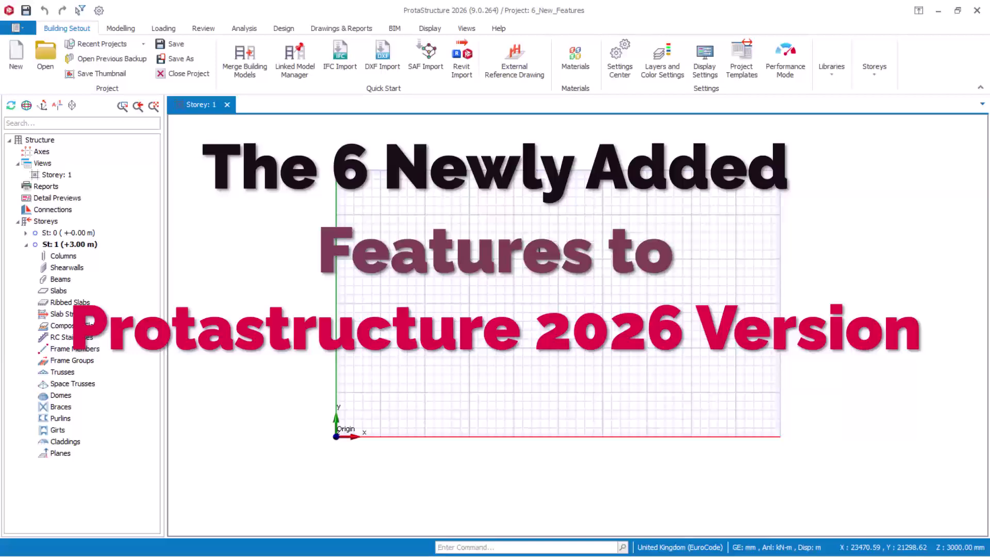
scroll(545, 239, "up", 3)
scroll(555, 225, "down", 3)
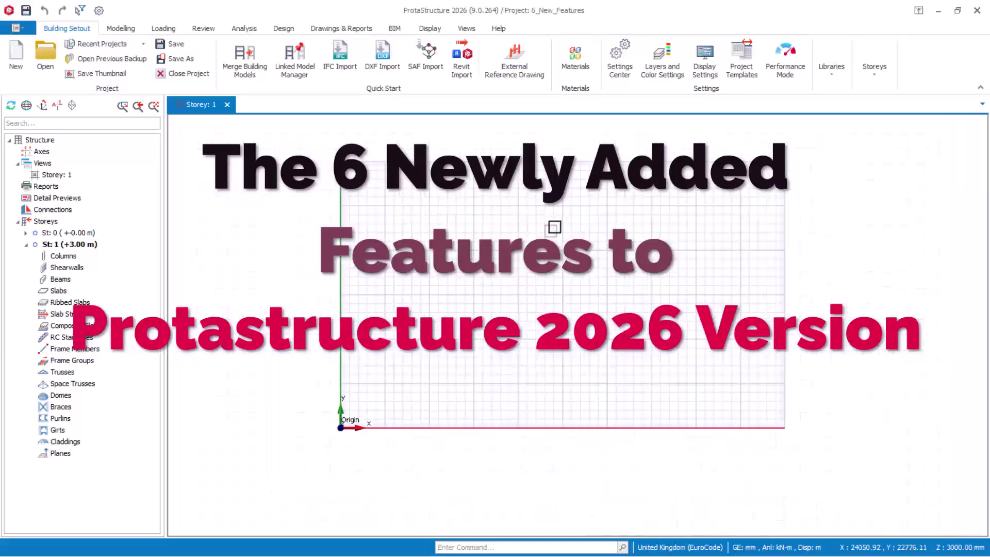
scroll(554, 227, "up", 3)
scroll(562, 211, "down", 3)
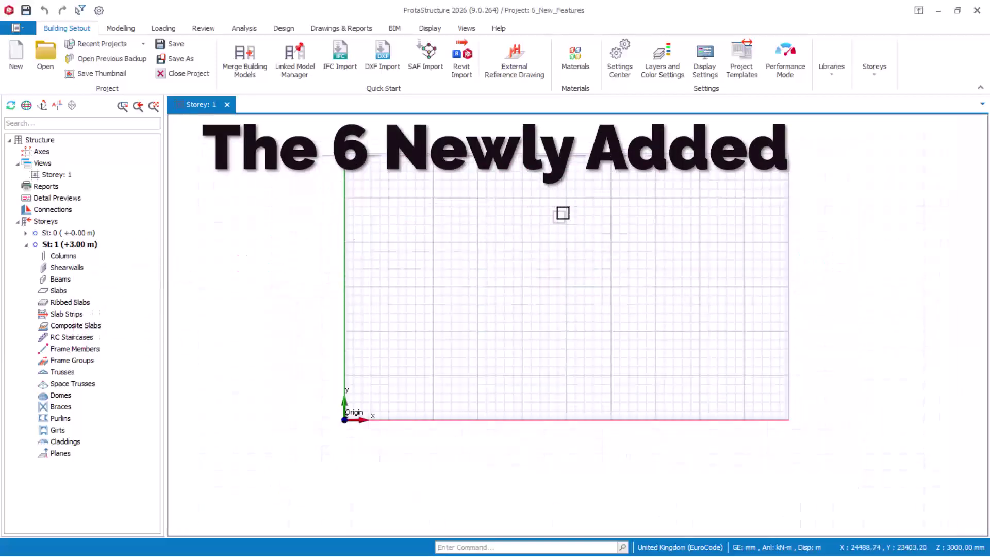
scroll(547, 226, "up", 3)
scroll(536, 224, "down", 3)
scroll(357, 207, "up", 3)
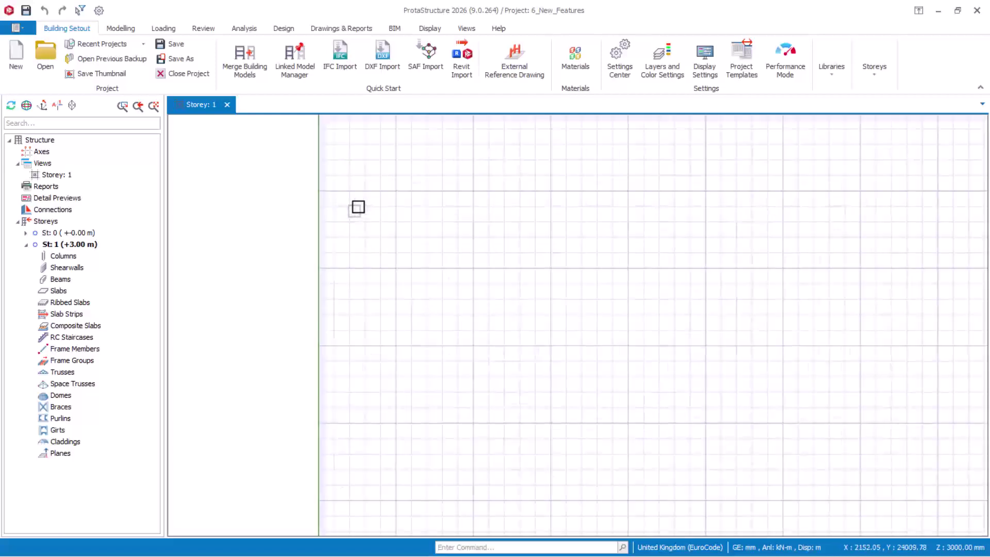
scroll(601, 209, "up", 3)
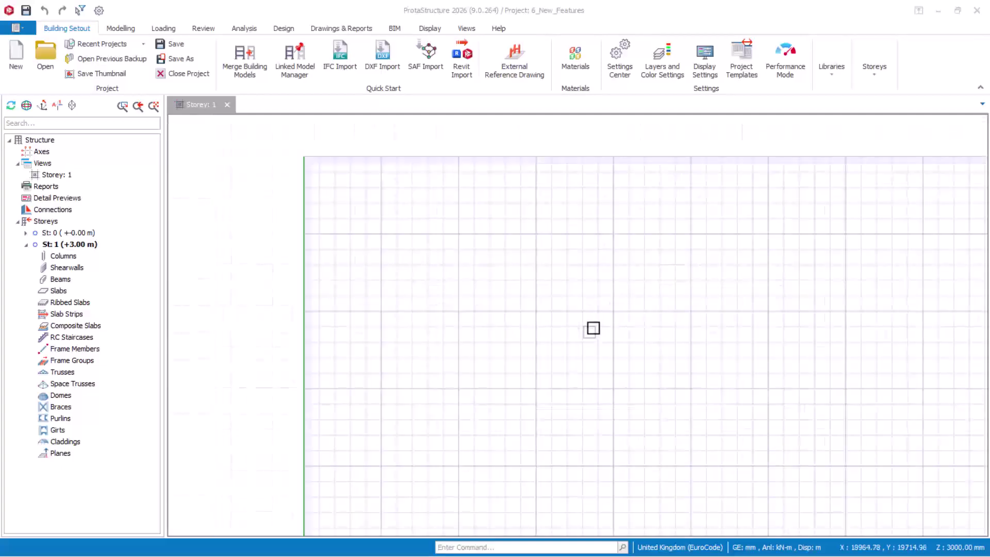
scroll(526, 290, "down", 2)
scroll(521, 263, "up", 3)
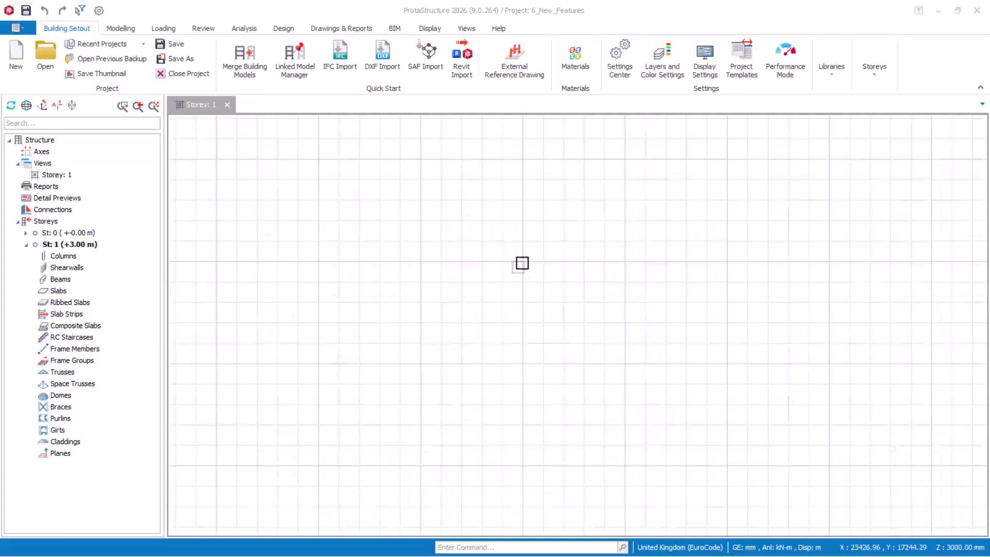
scroll(525, 242, "down", 2)
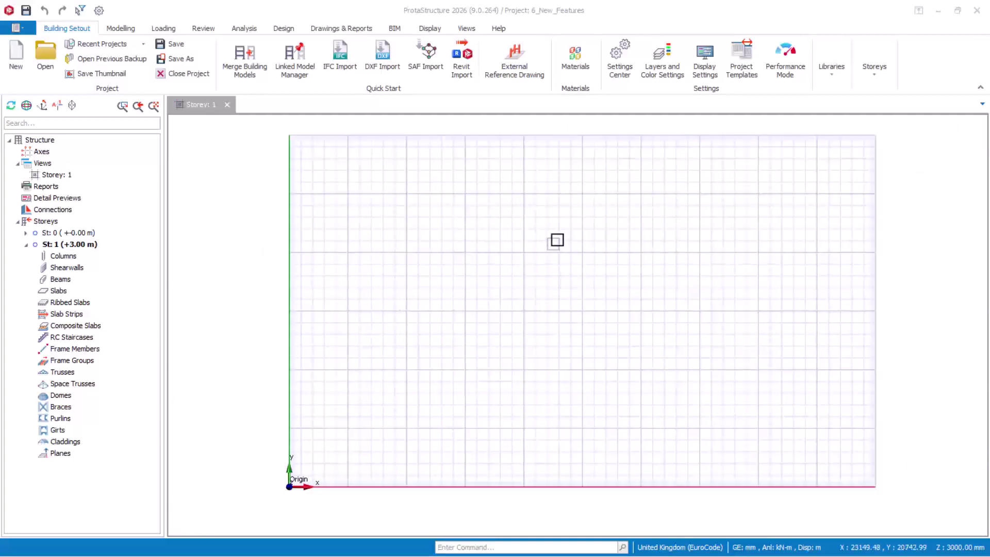
scroll(536, 232, "up", 1)
scroll(531, 230, "up", 1)
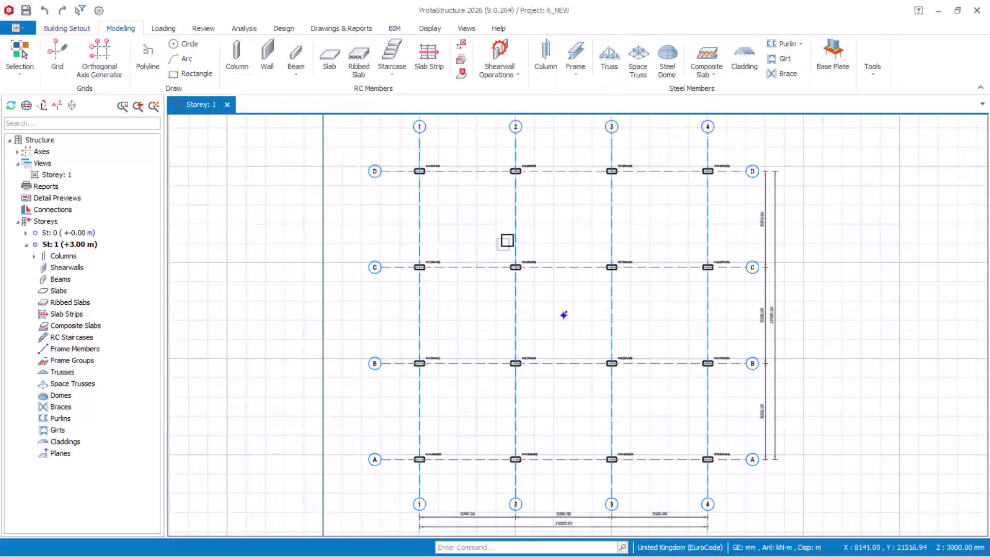
Load Design_of_Staircase from the application menu's Recent Projects list
scroll(554, 212, "down", 1)
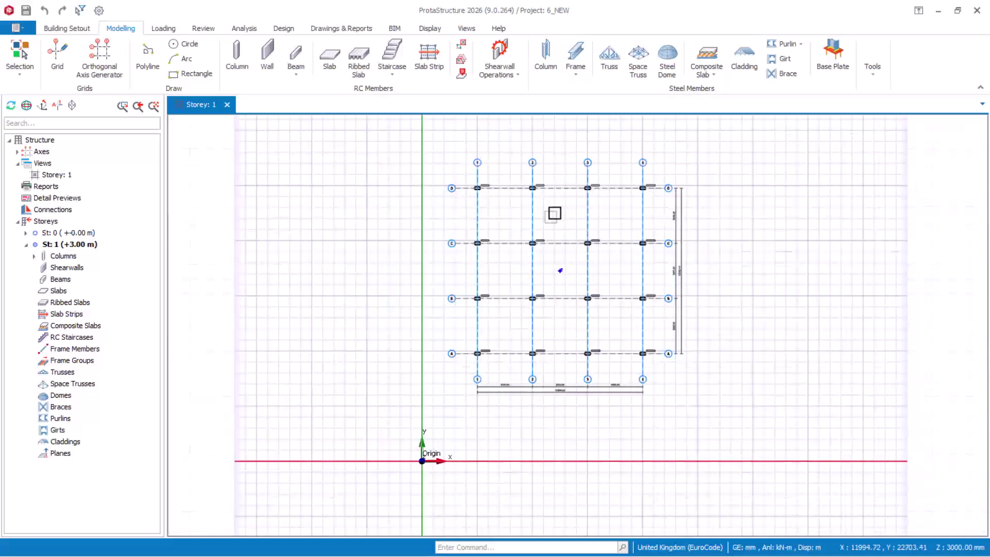
scroll(555, 211, "up", 1)
scroll(560, 211, "down", 1)
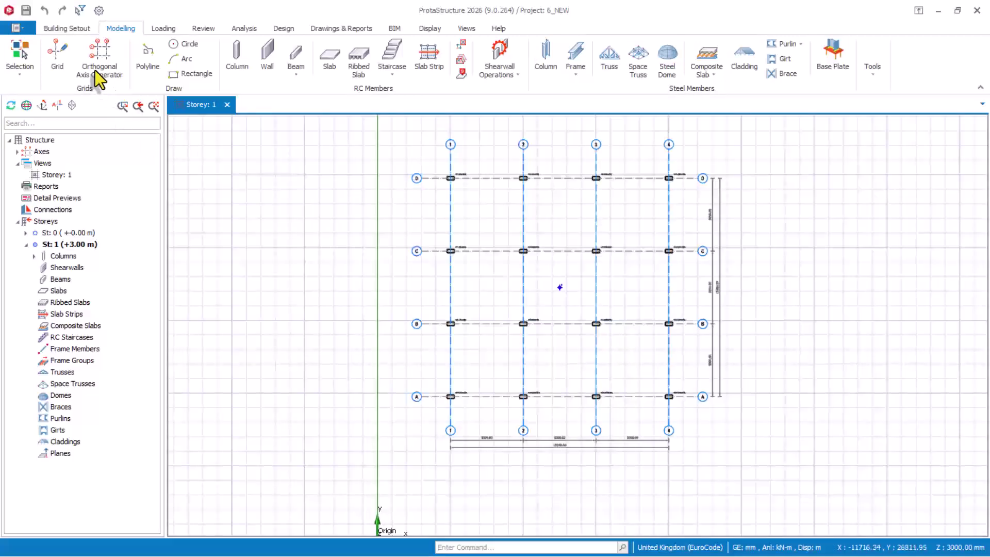
left_click(16, 29)
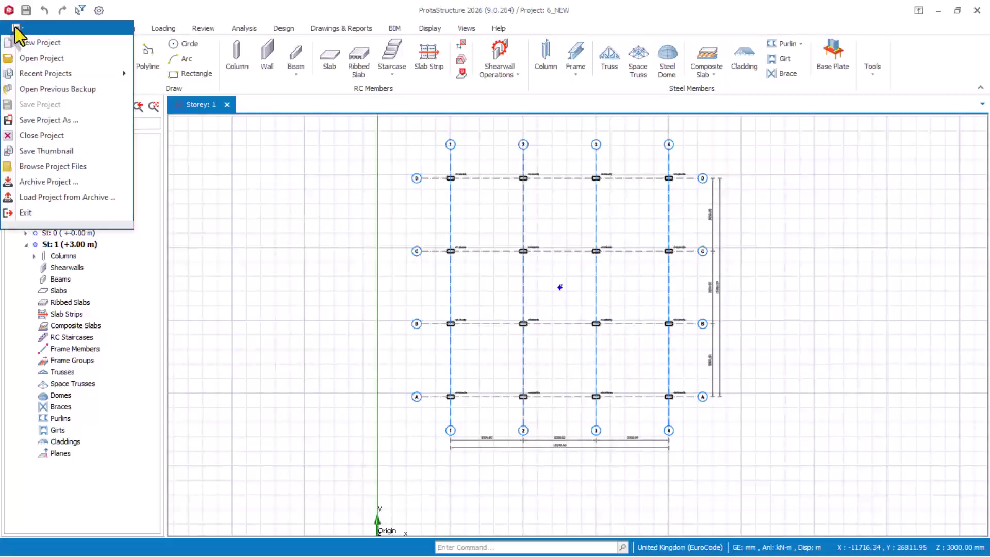
mouse_move(31, 74)
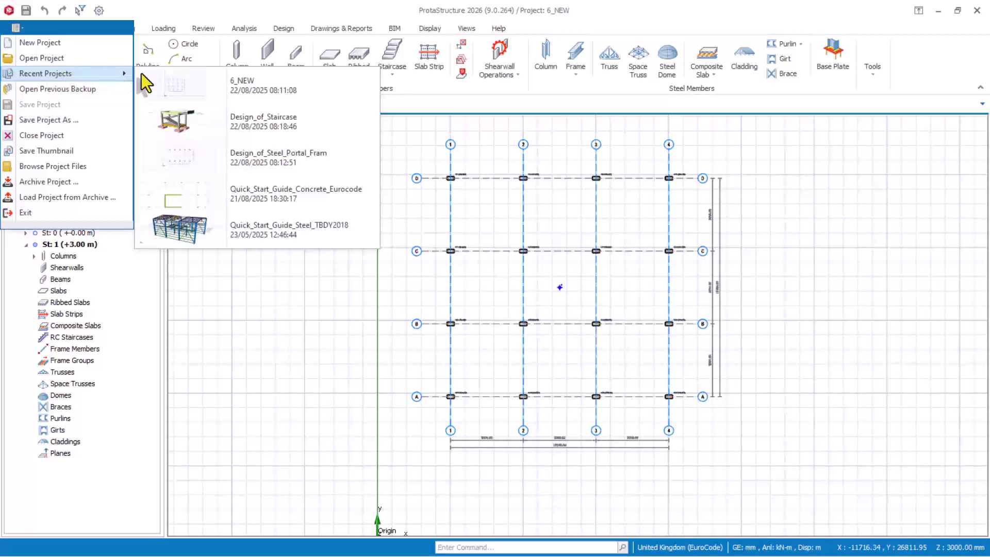
left_click(188, 133)
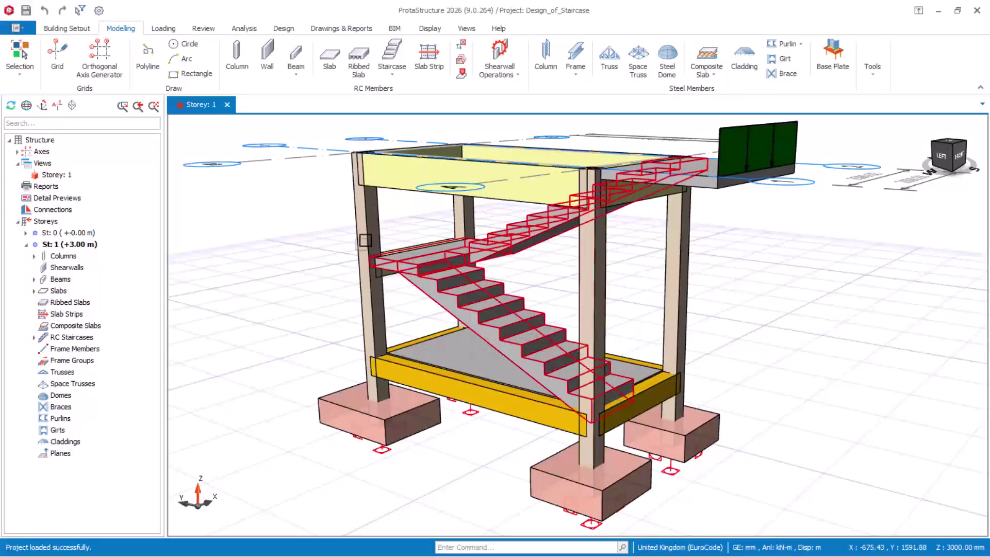
Select the existing staircase and delete it from the model
scroll(394, 369, "down", 1)
mouse_move(394, 370)
middle_mouse_down()
mouse_move(382, 389)
mouse_move(413, 380)
mouse_move(391, 416)
mouse_move(400, 382)
mouse_move(383, 370)
middle_mouse_up()
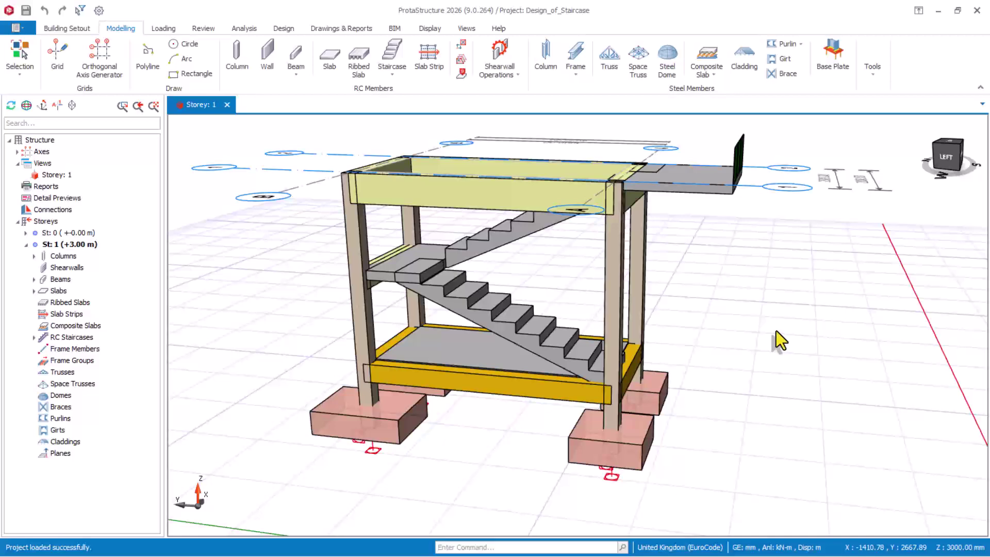
mouse_move(469, 290)
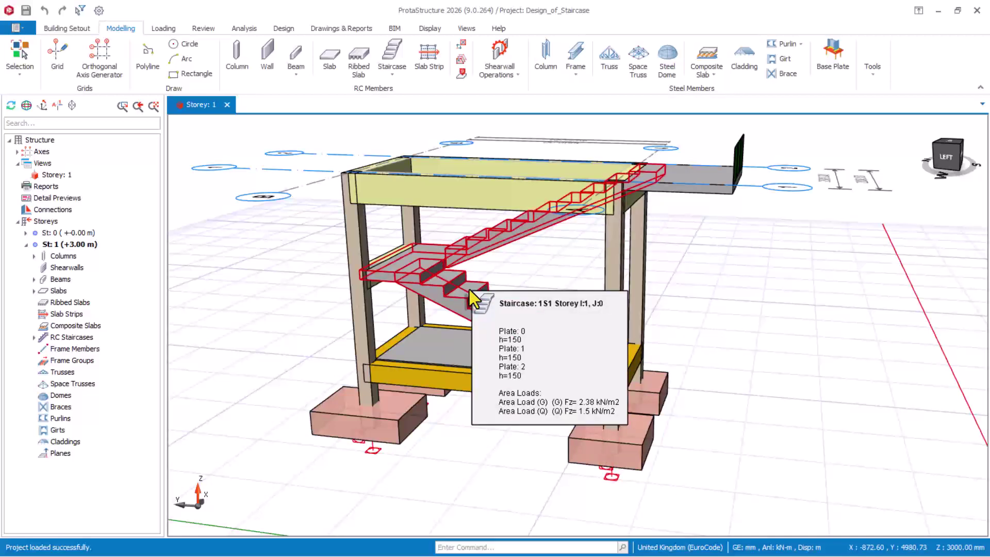
left_click(469, 283)
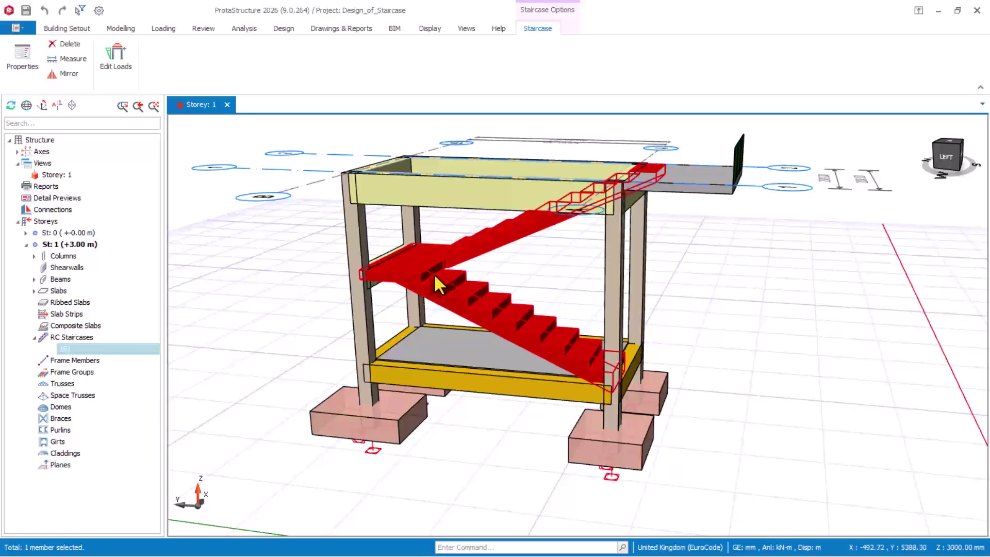
left_click(57, 45)
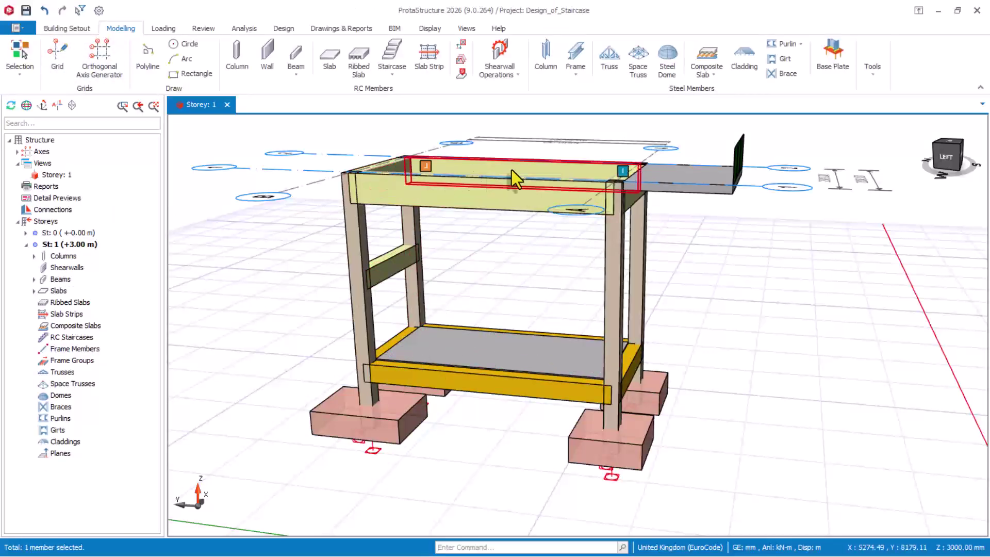
Change the Storey: 1 view to plan view
left_click(54, 174)
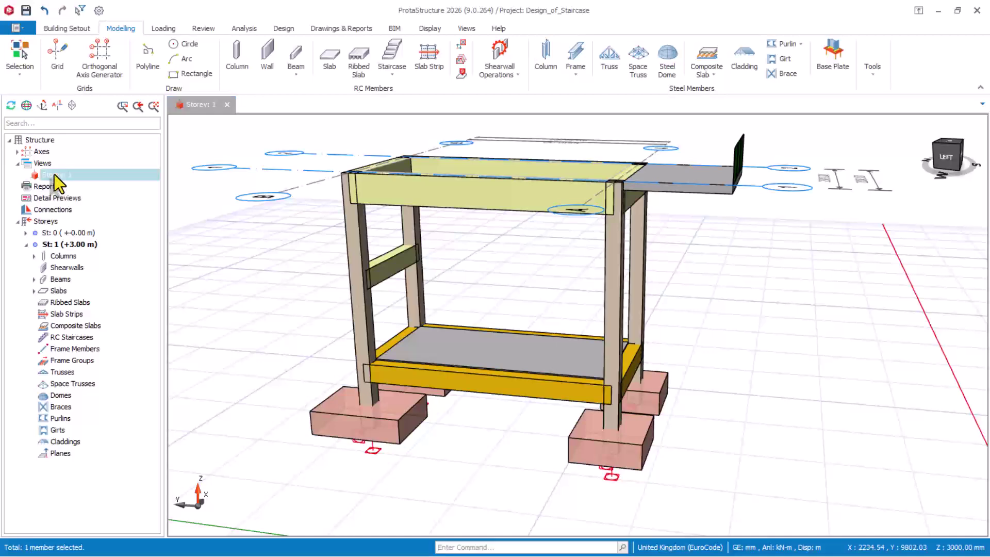
right_click(103, 178)
left_click(102, 187)
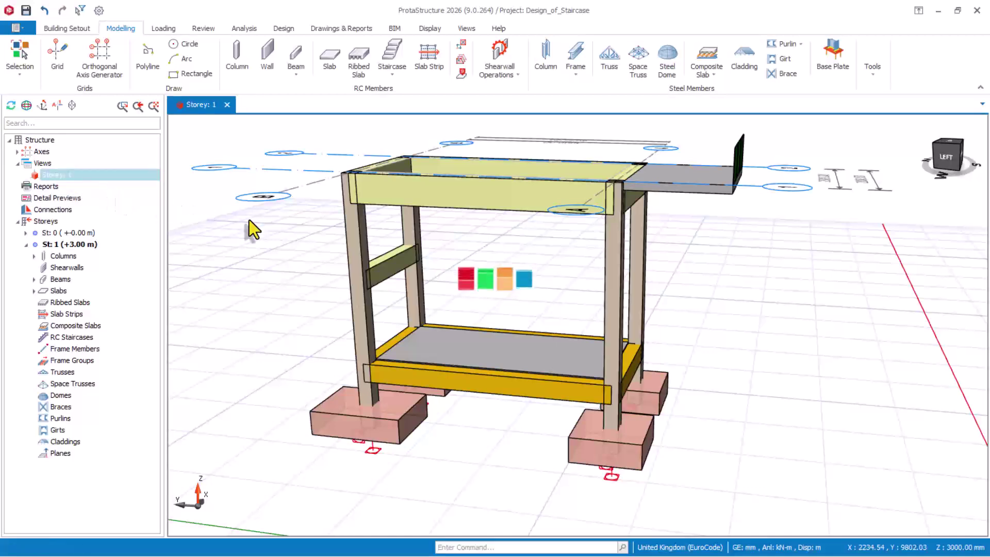
Insert a staircase by selecting area, picking the region between axes A and B
scroll(632, 250, "up", 1)
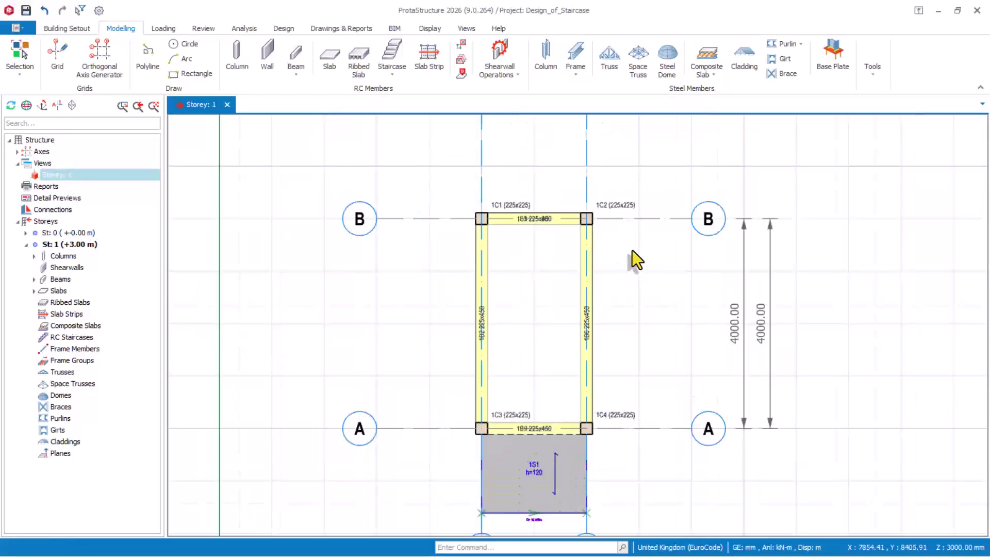
left_click(392, 76)
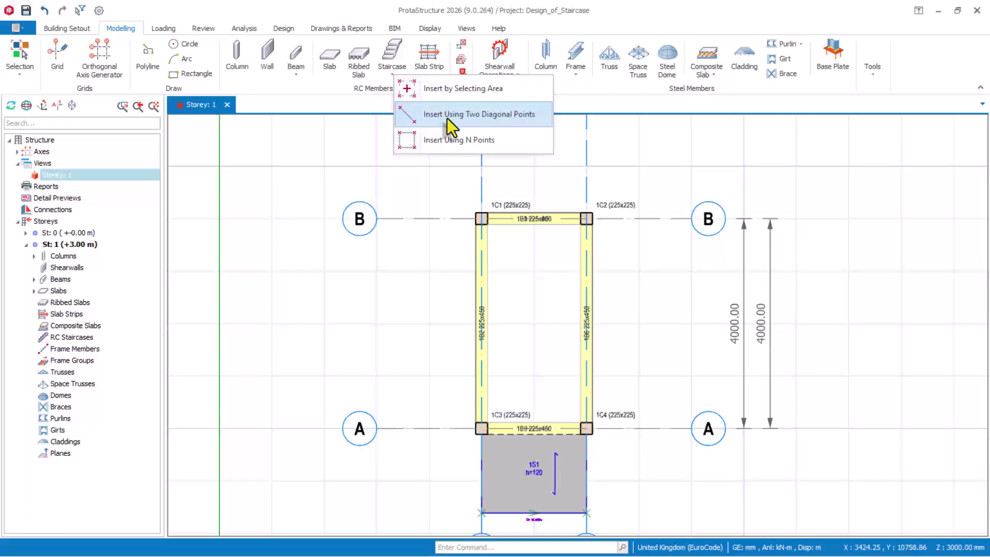
left_click(494, 122)
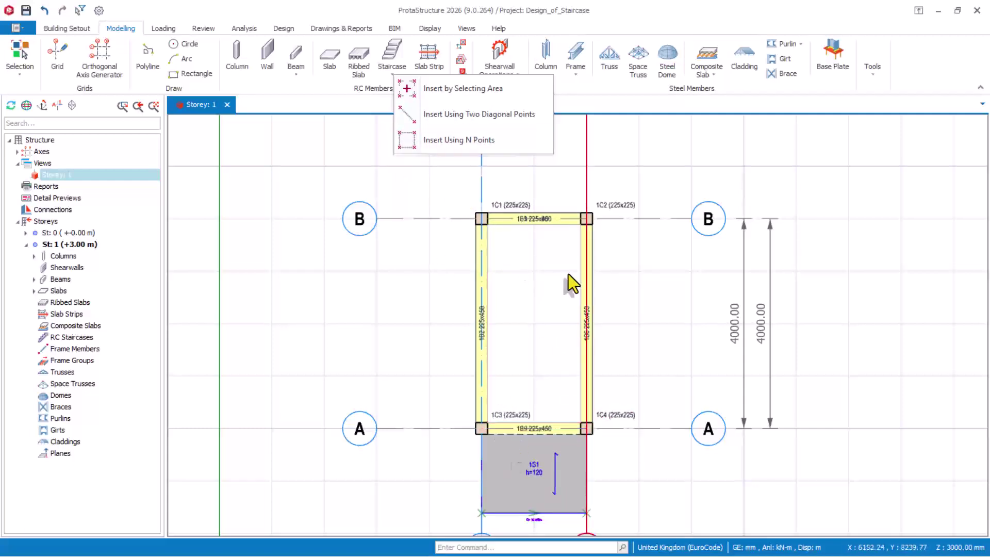
left_click(440, 91)
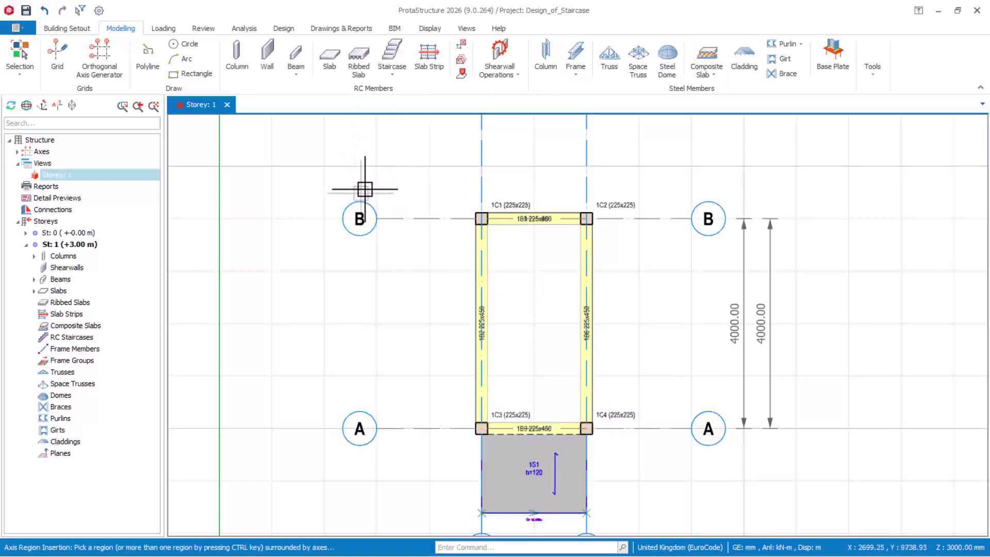
left_click(523, 306)
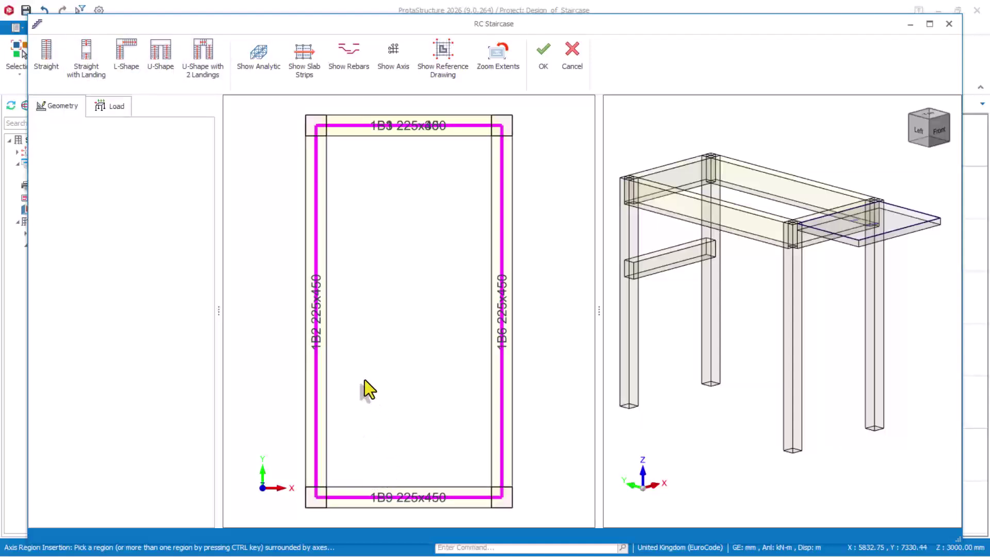
Lay out a U-shape stair via the bottom-left, top-left and top-right stairwell corners
left_click(154, 63)
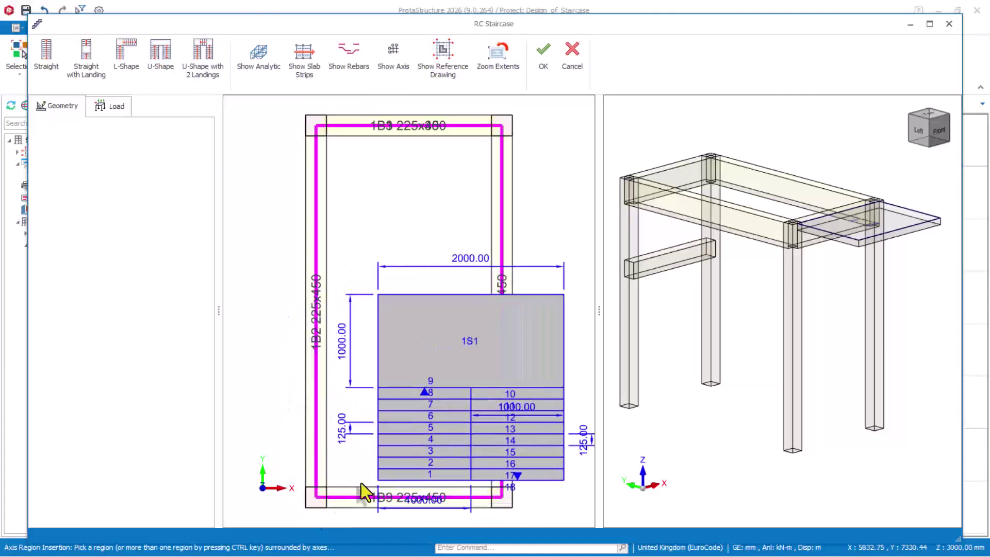
left_click(314, 498)
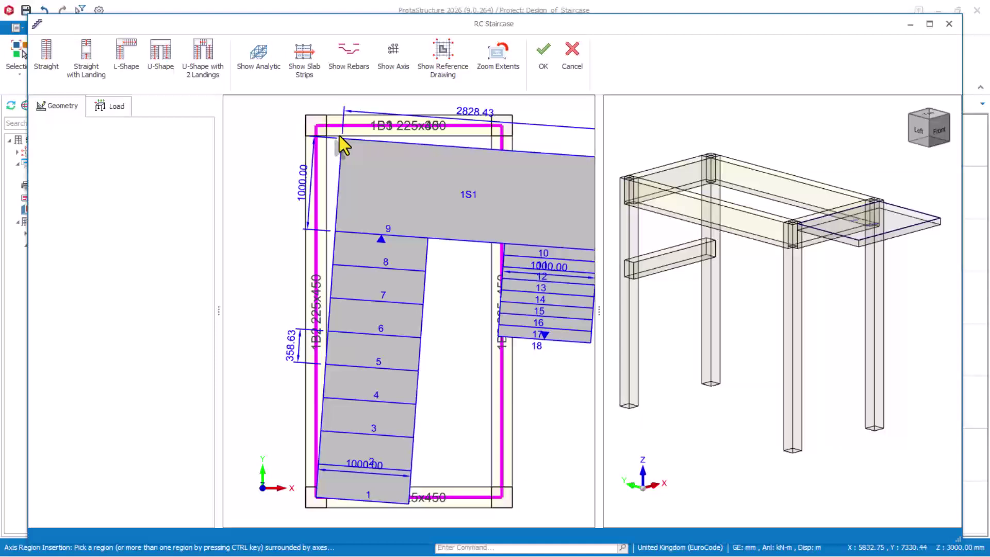
left_click(314, 128)
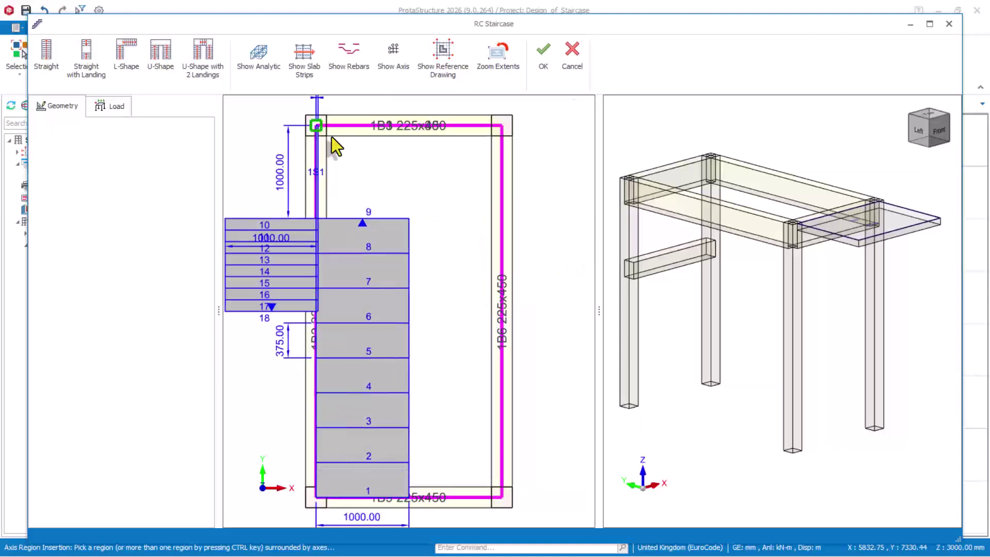
left_click(503, 126)
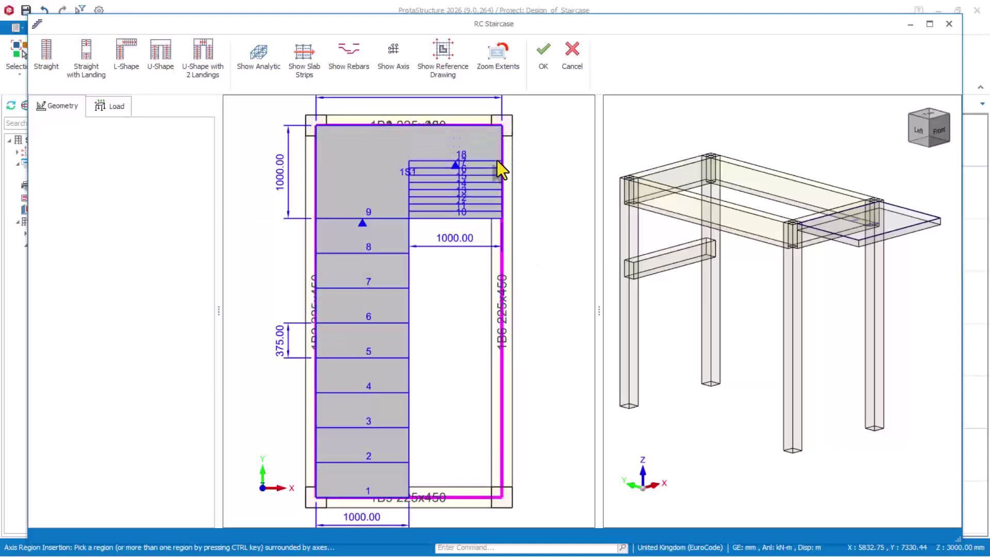
scroll(493, 170, "down", 3)
scroll(484, 273, "up", 6)
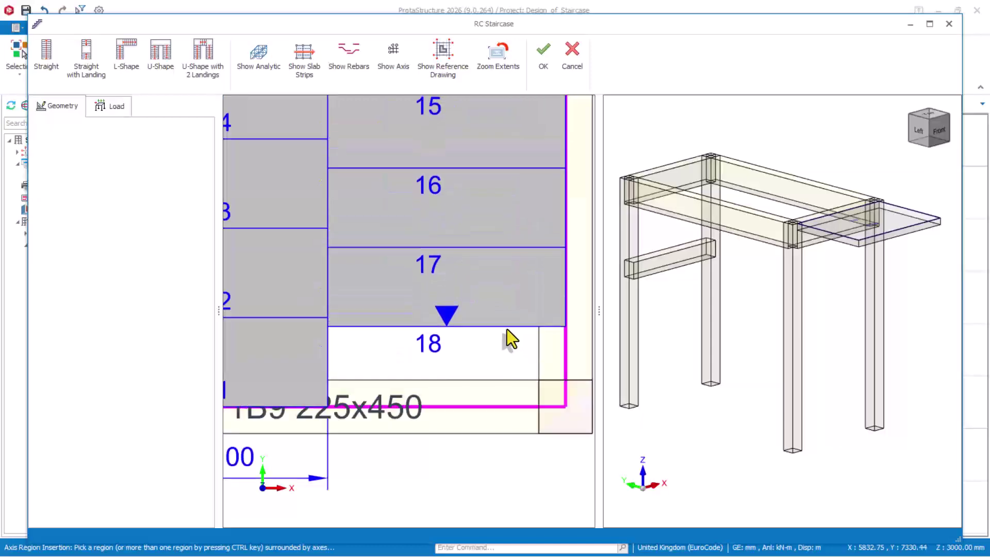
Place the U-shaped staircase in the chosen bay and view its preview from the front
left_click(565, 406)
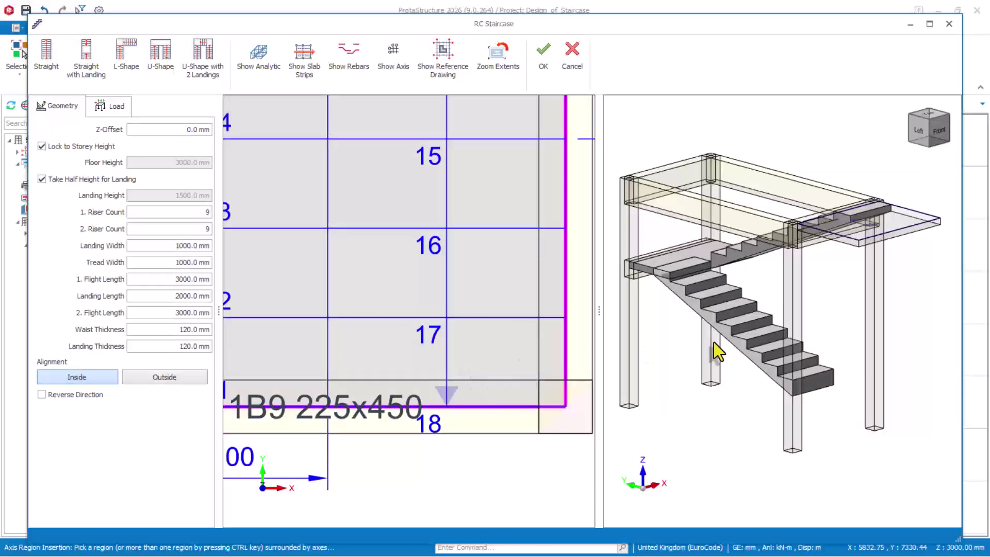
middle_click_drag(854, 392, 846, 416)
scroll(528, 400, "down", 5)
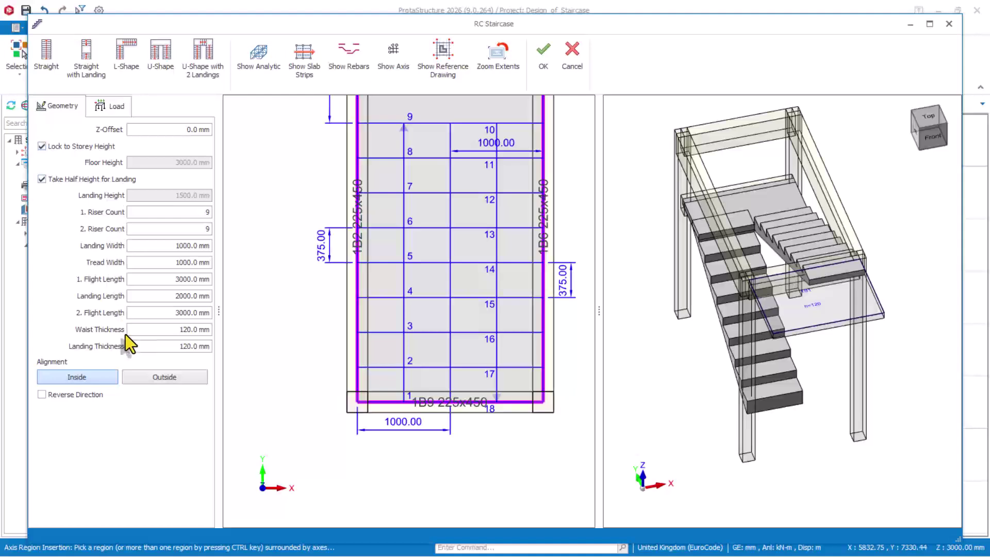
Change the tread width from 1000 mm to 950 mm
left_click_drag(154, 262, 201, 273)
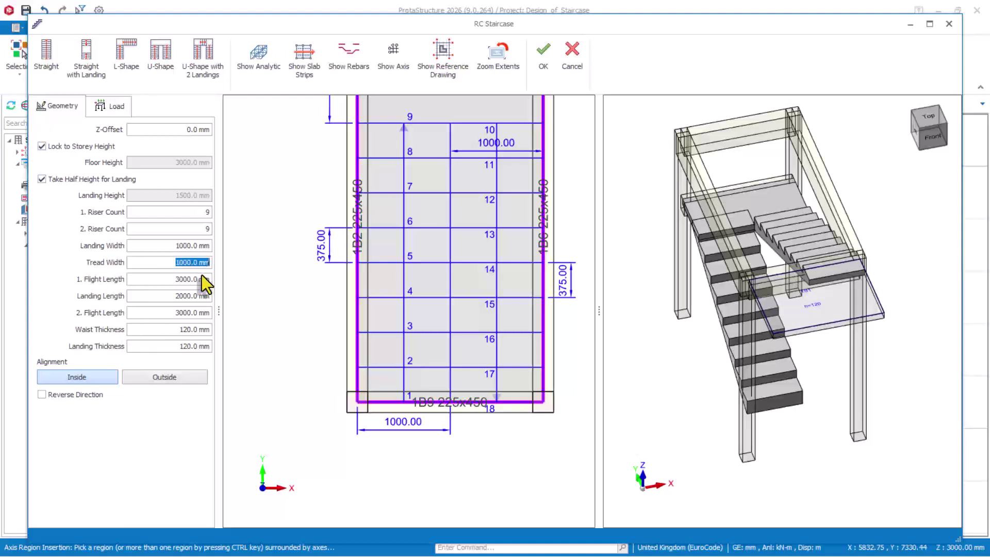
type("95")
key("Return")
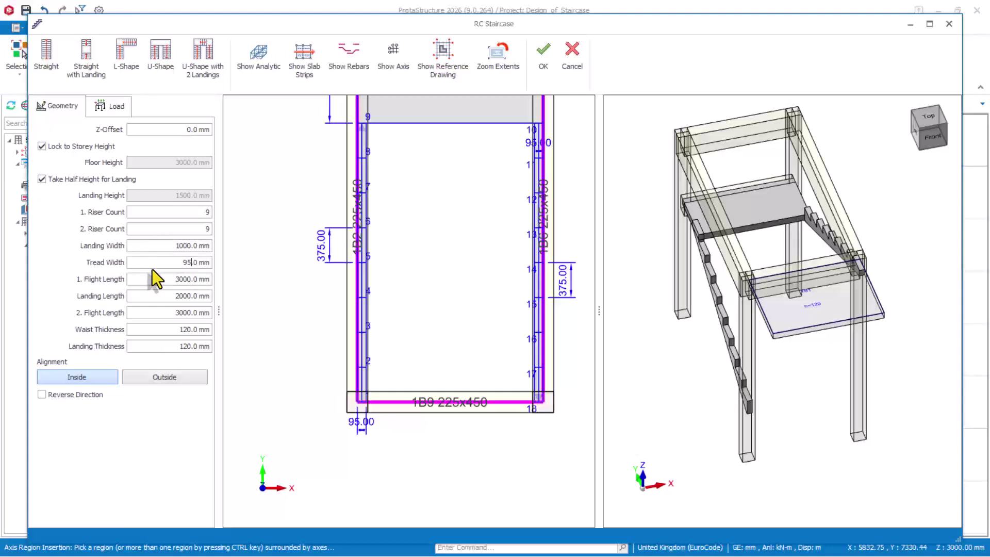
type("0")
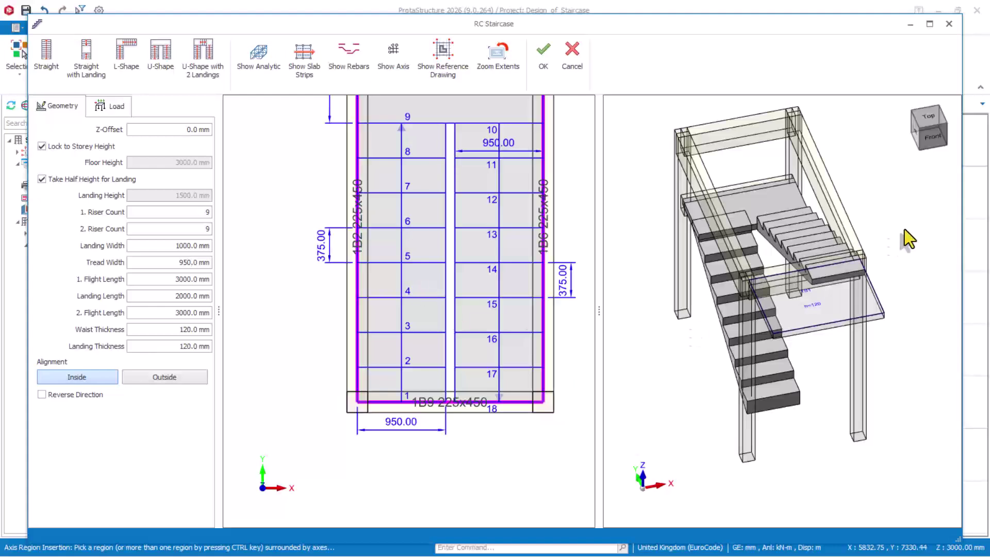
scroll(443, 311, "down", 4)
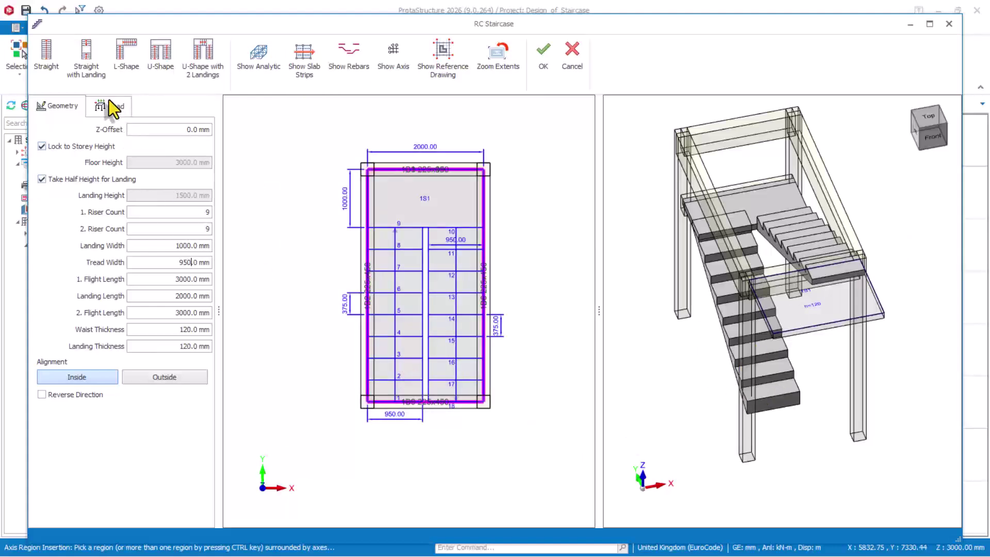
Assign 2.38 - Room dead load and 1.50 - General domestic use live load, then confirm the staircase
left_click(109, 103)
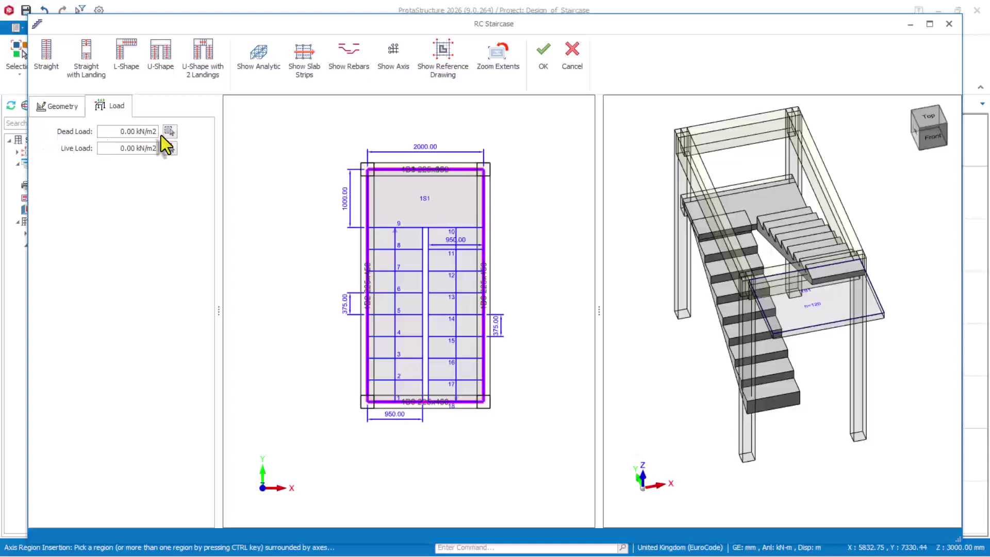
left_click(169, 135)
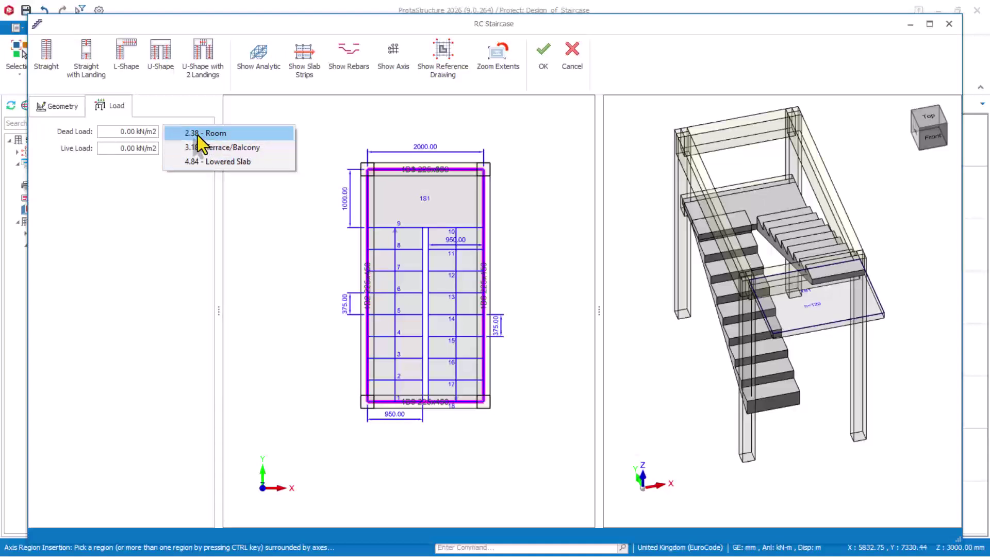
left_click(197, 135)
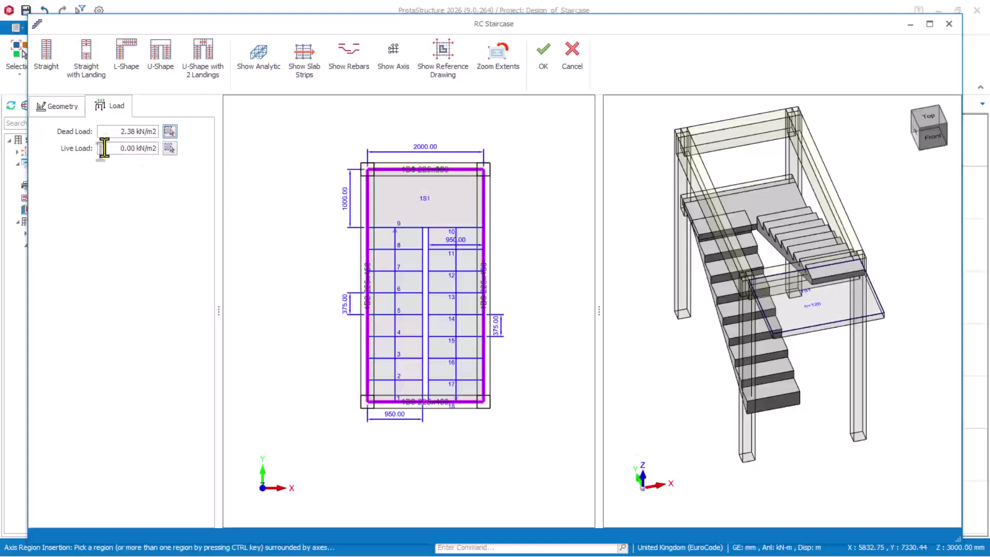
left_click(169, 148)
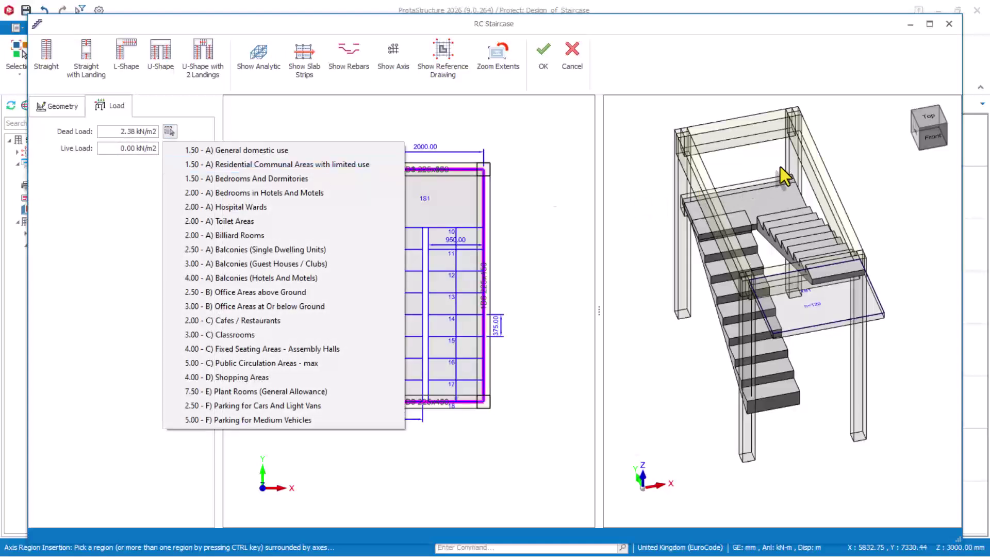
left_click(220, 155)
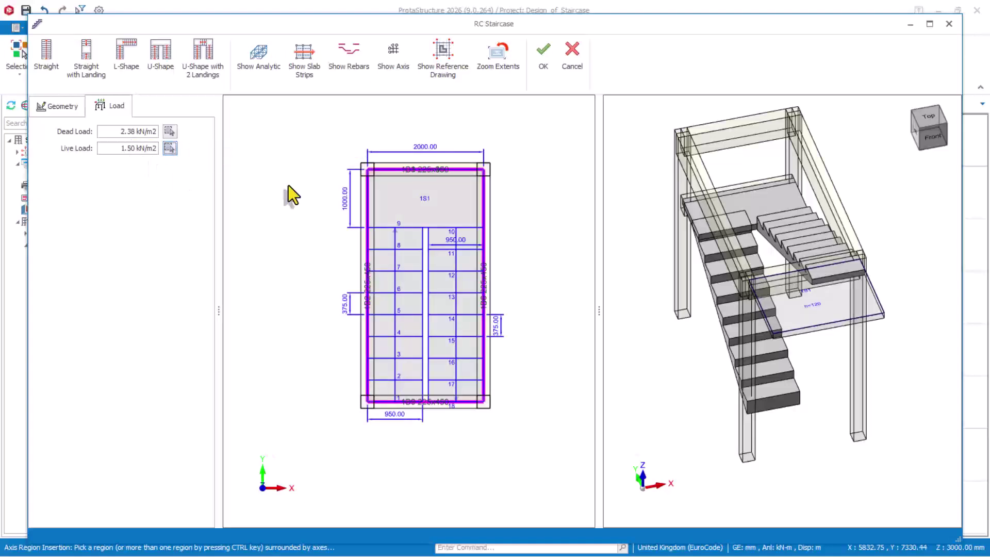
left_click(60, 109)
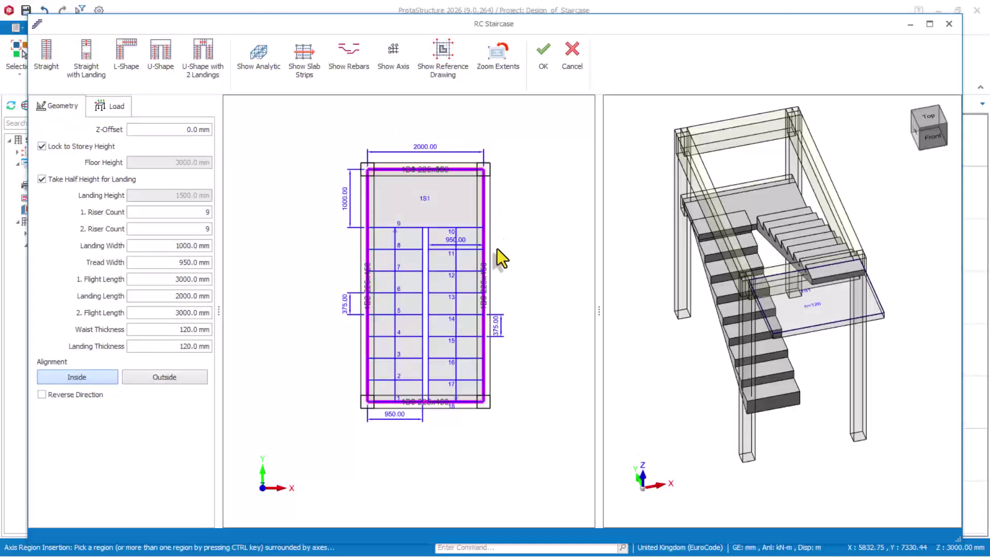
left_click(543, 67)
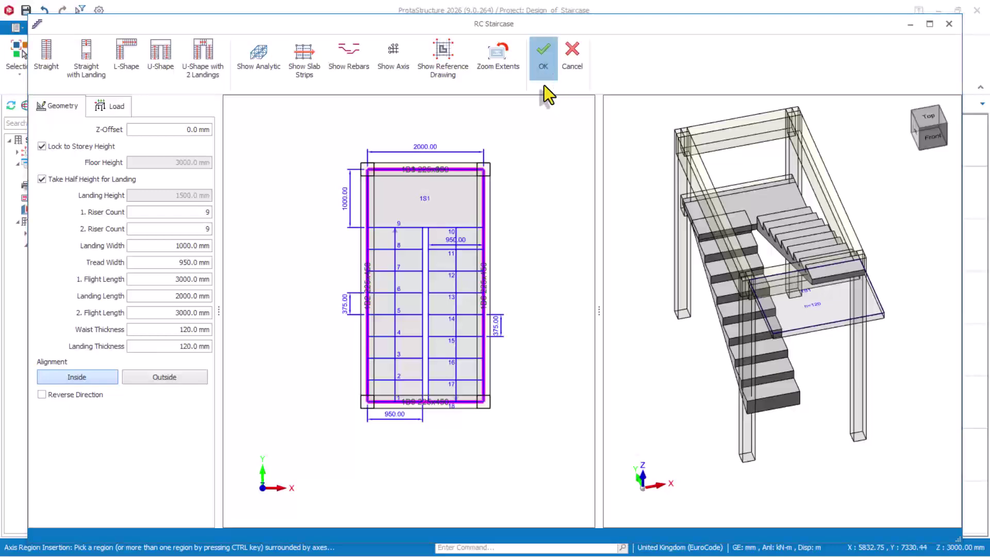
Show Storey: 1 in 3D with staircase 1S1 in the frame, then save the project
scroll(510, 332, "up", 3)
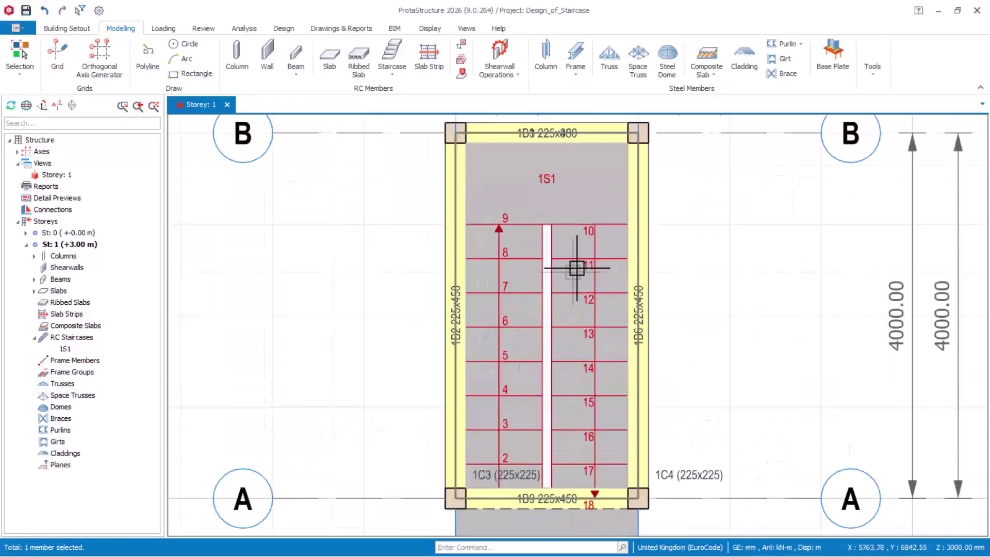
key("Escape")
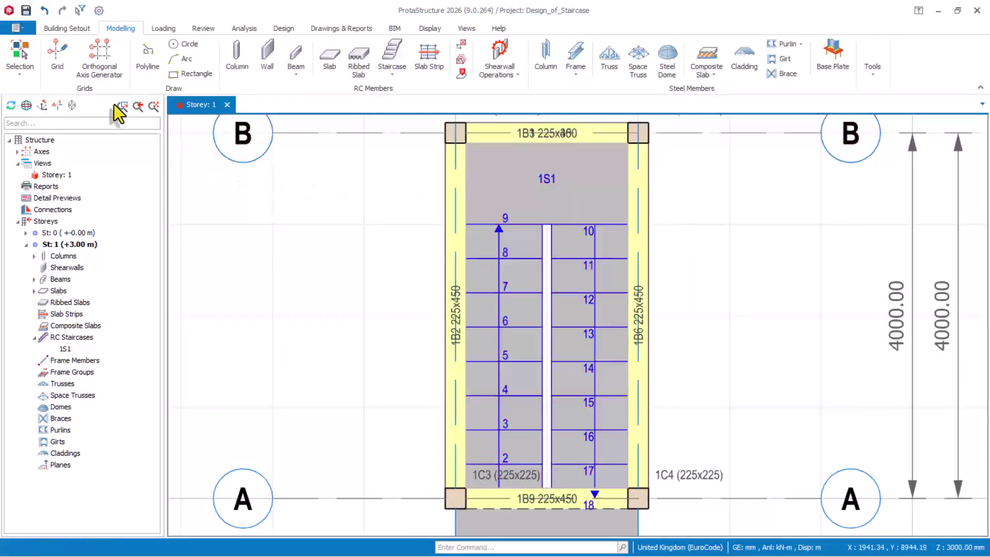
left_click(57, 175)
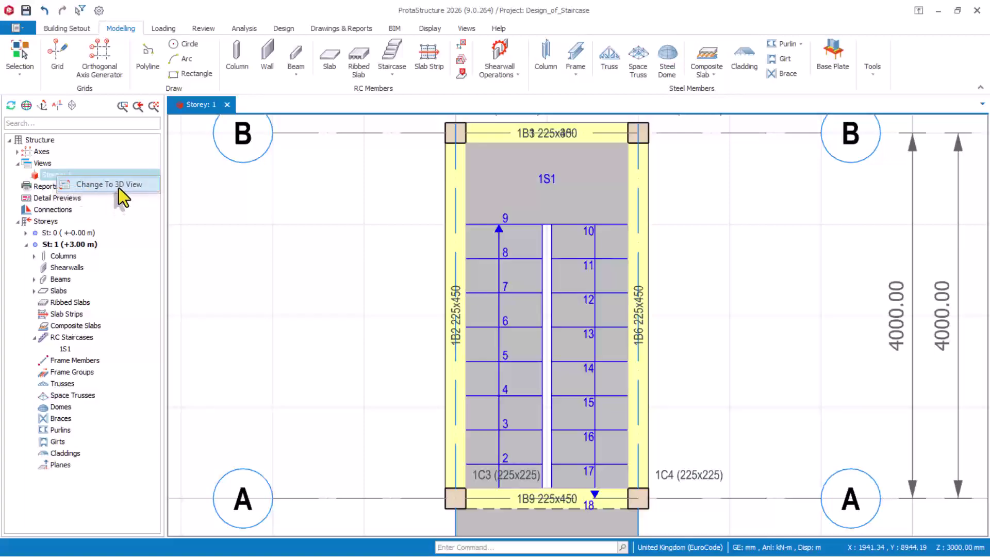
mouse_move(716, 259)
middle_mouse_down()
mouse_move(866, 293)
mouse_move(472, 325)
mouse_move(789, 332)
mouse_move(505, 380)
mouse_move(574, 395)
middle_mouse_up()
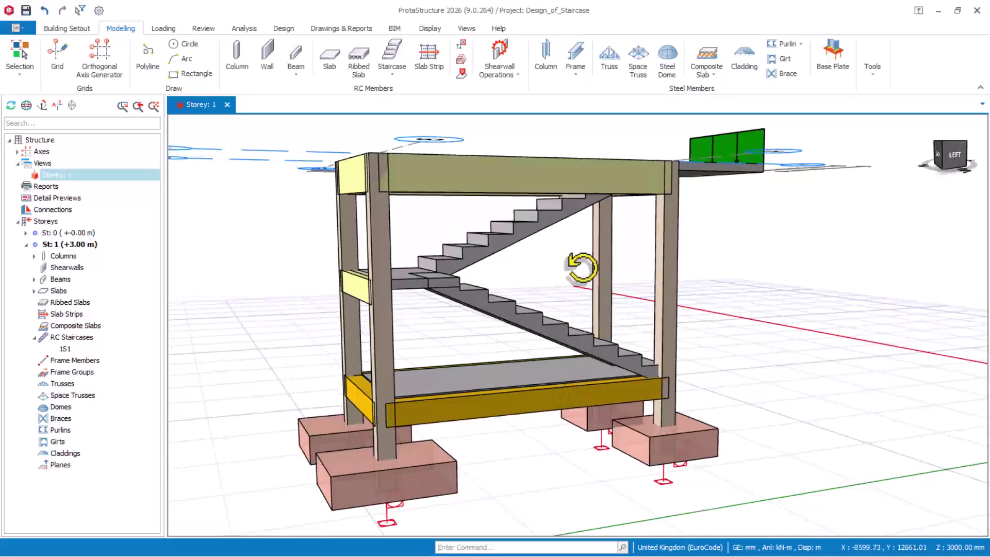
scroll(588, 379, "down", 1)
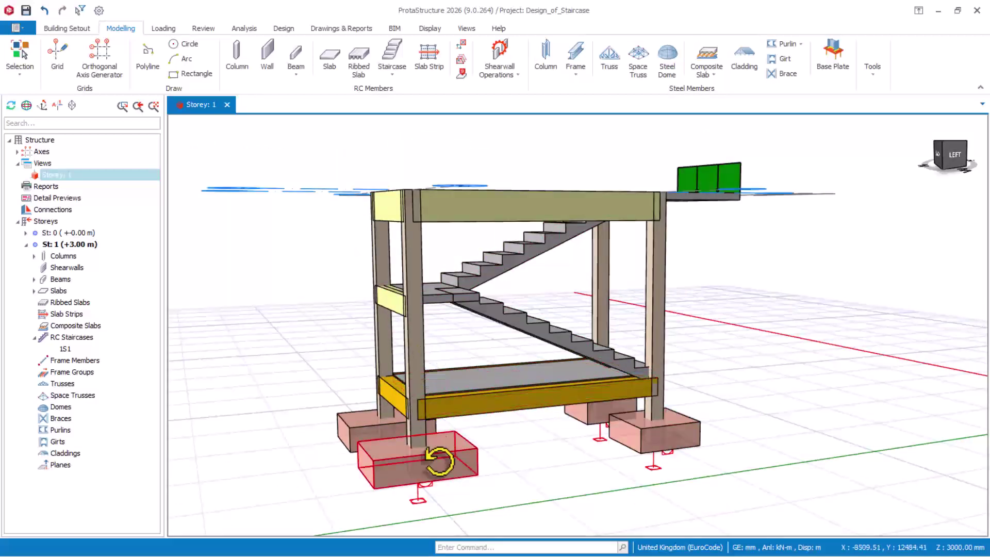
left_click(26, 11)
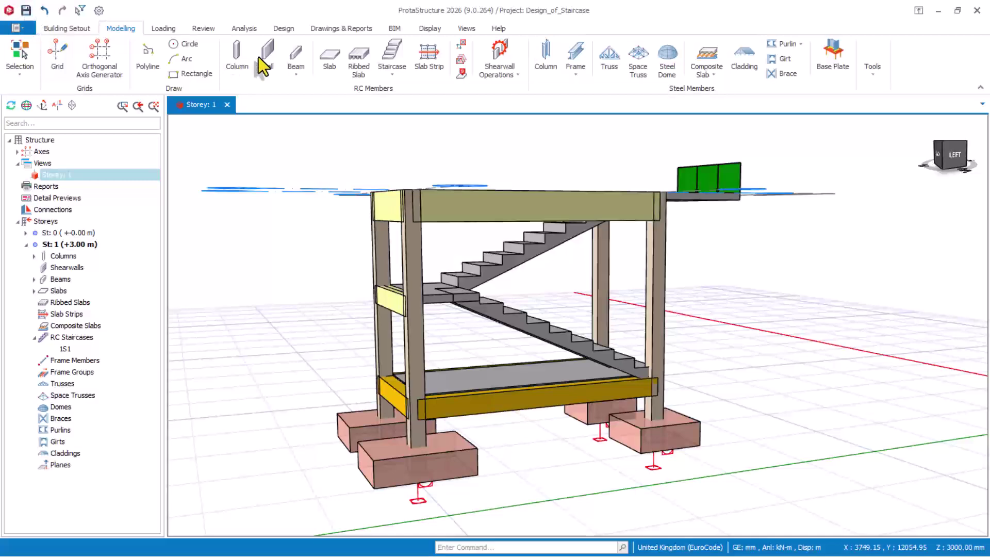
Run the Building Model Check from the Building Analysis settings
left_click(245, 29)
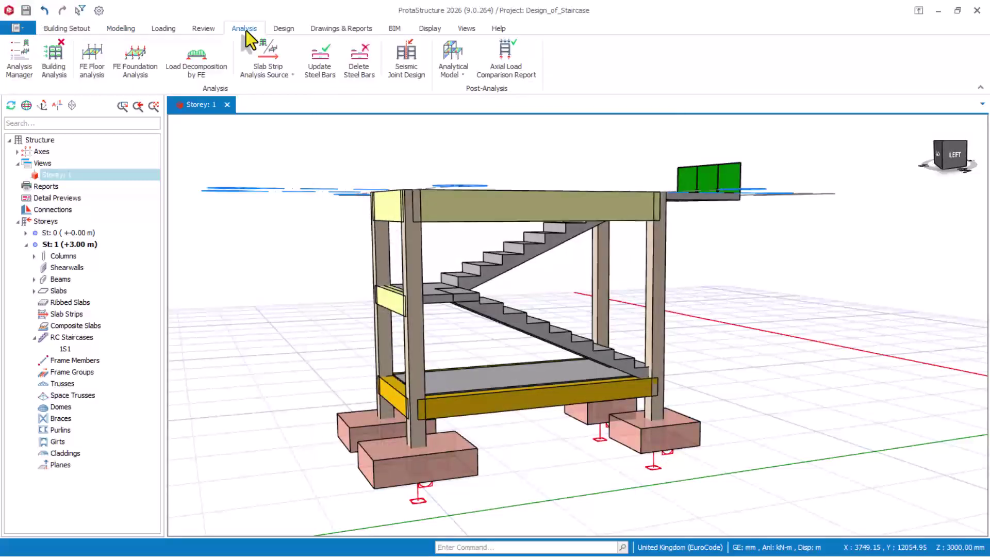
left_click(47, 57)
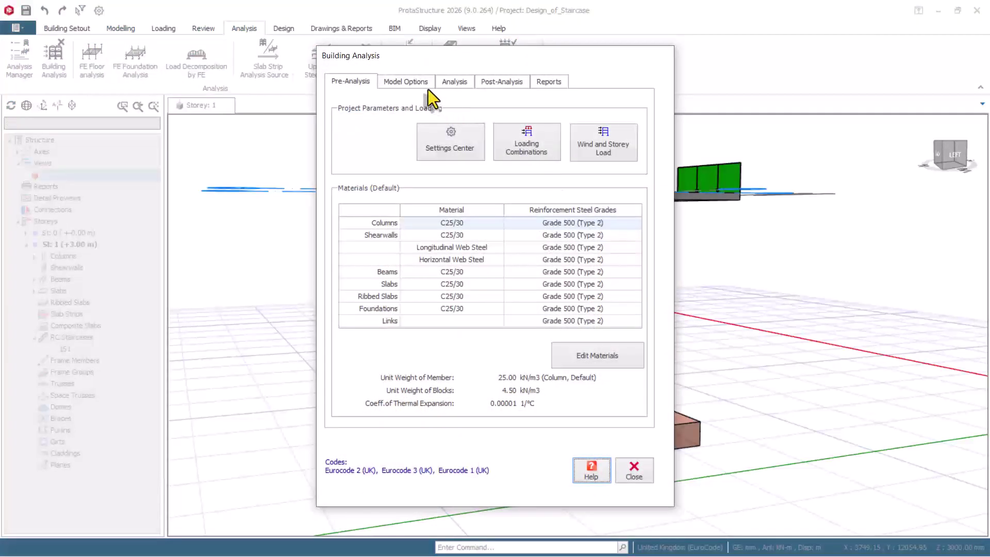
left_click(460, 81)
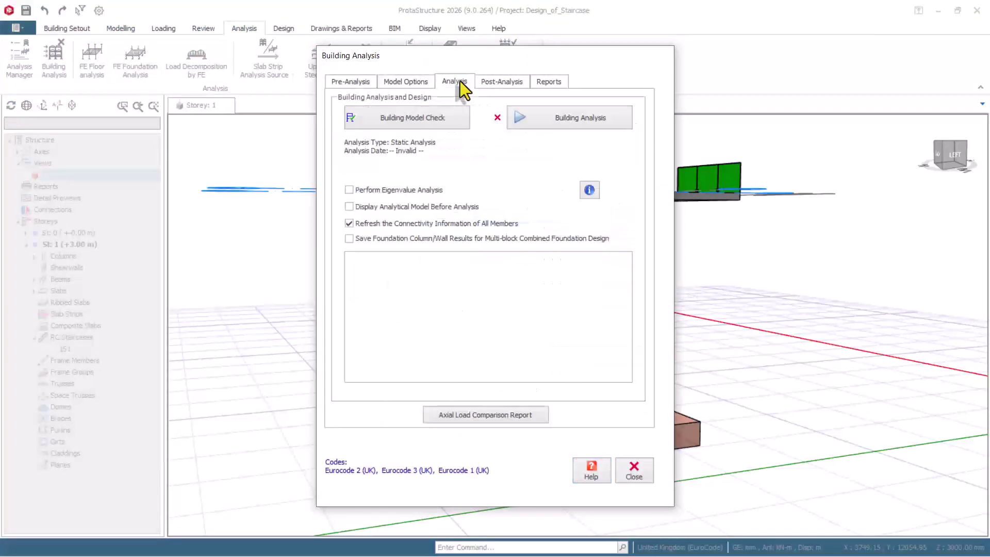
left_click(420, 115)
left_click(550, 468)
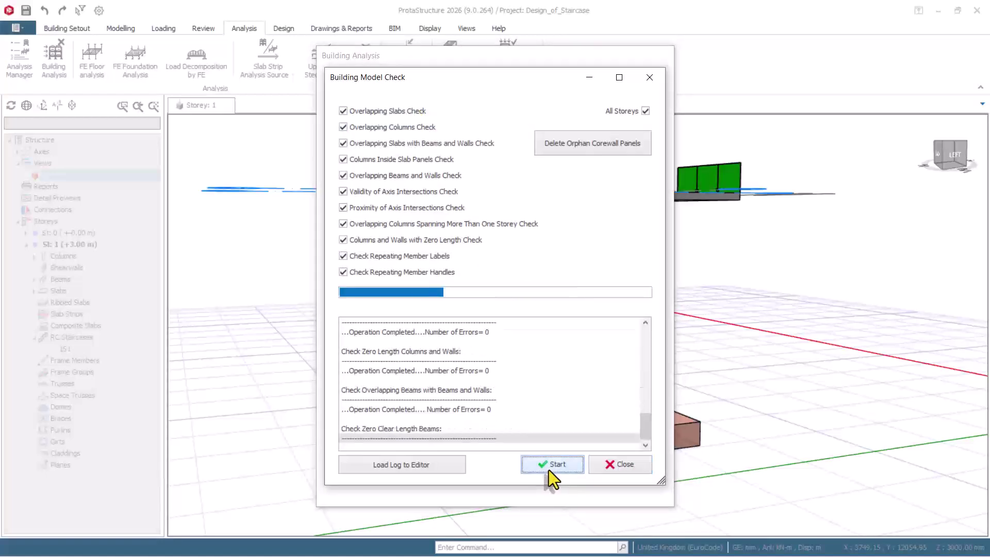
left_click(618, 465)
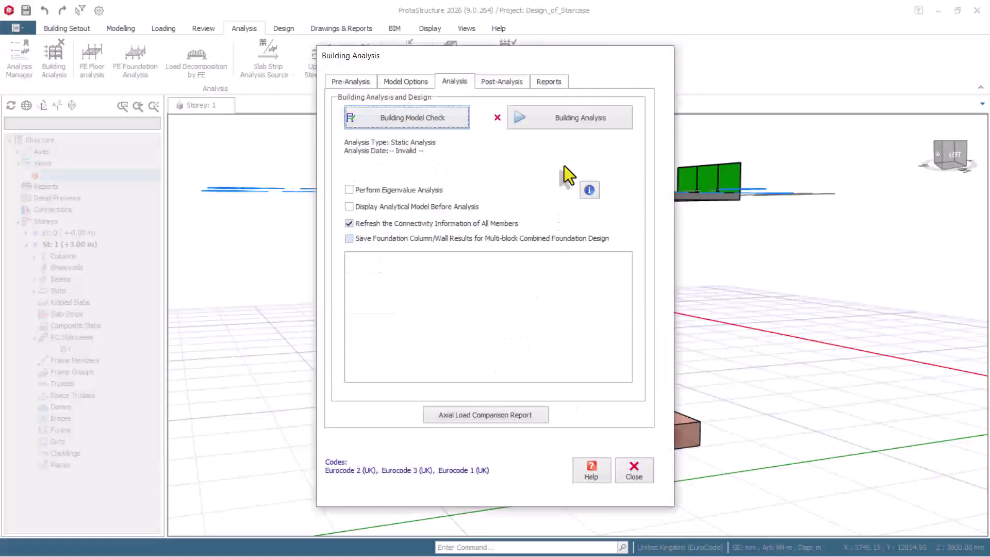
Run building analysis with beam design and re-selected column, wall and beam bars
left_click(564, 119)
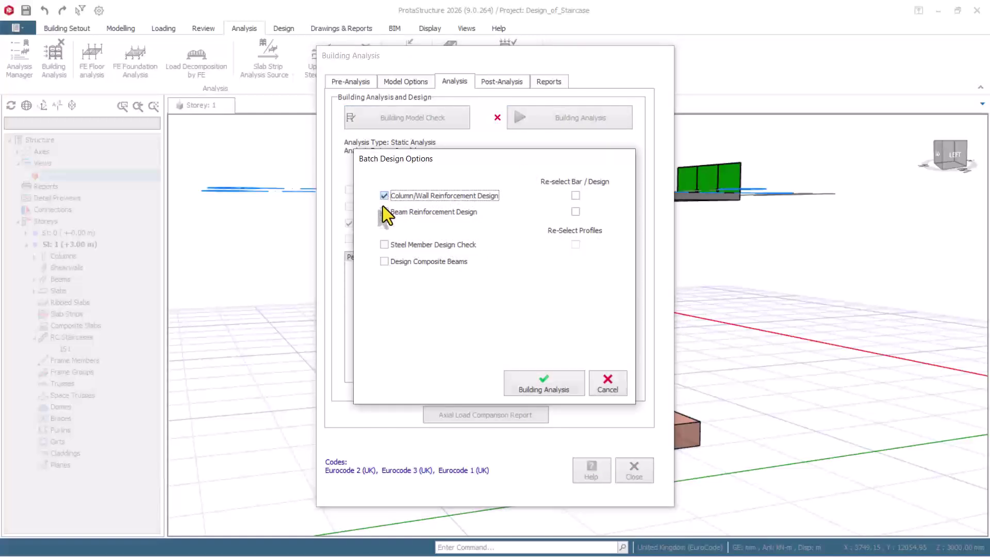
left_click(383, 211)
left_click(575, 195)
left_click(575, 211)
left_click(542, 386)
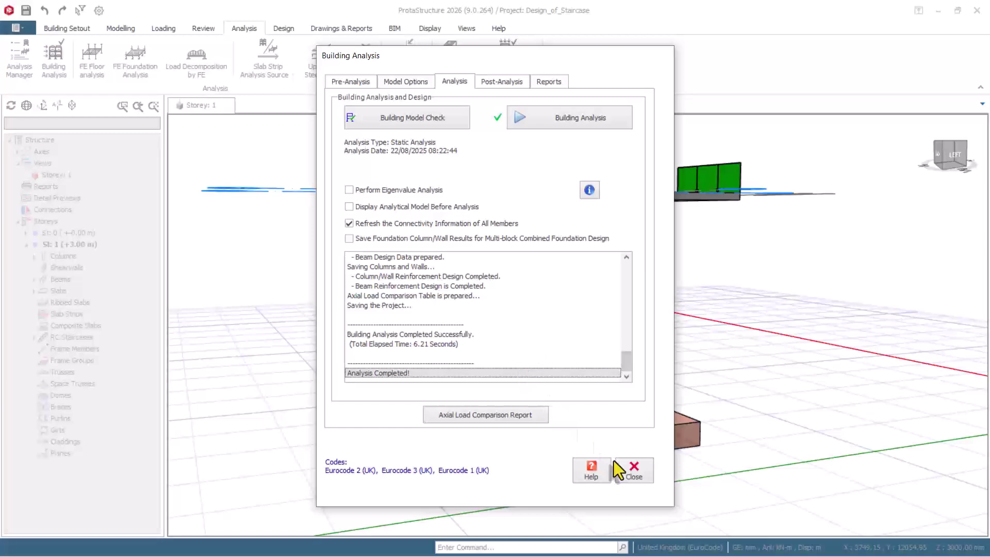
left_click(636, 475)
mouse_move(570, 453)
middle_mouse_down()
mouse_move(581, 458)
mouse_move(526, 449)
mouse_move(549, 385)
middle_mouse_up()
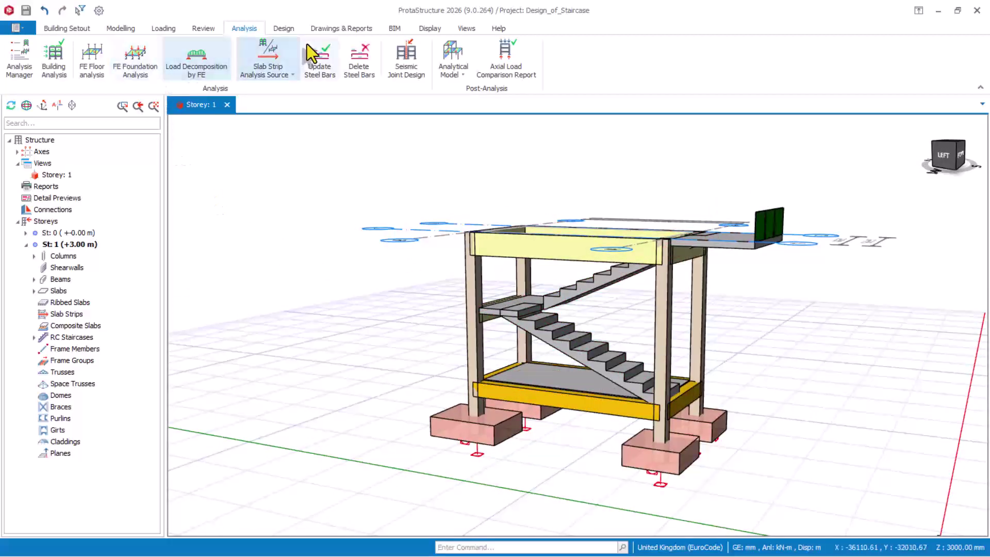
Batch-design staircase 1S1 from the RC staircase design list
left_click(294, 31)
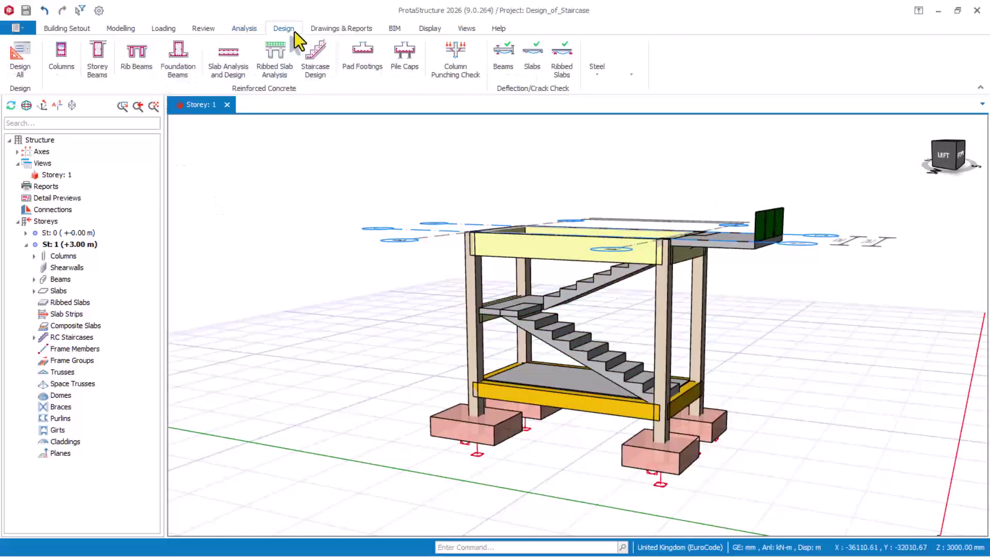
left_click(317, 72)
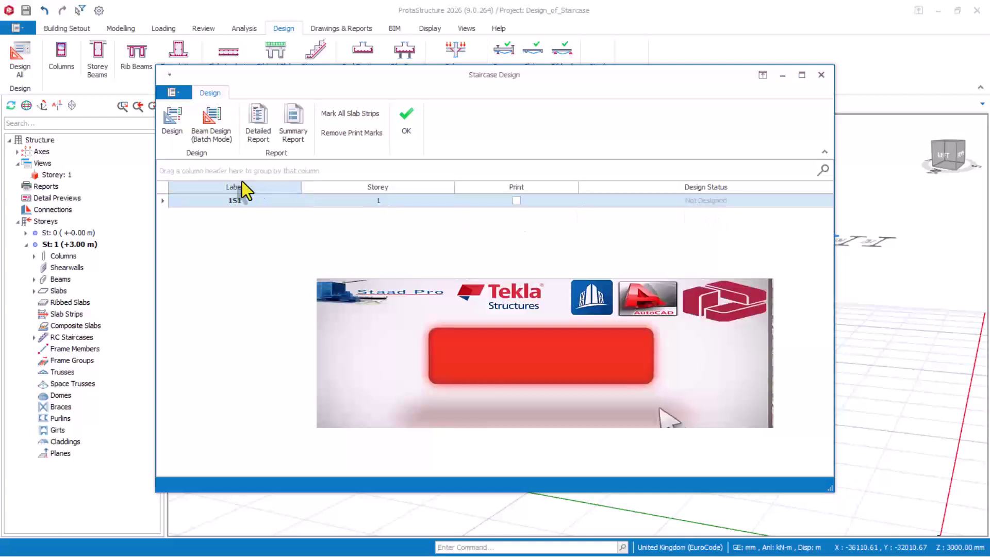
left_click(212, 135)
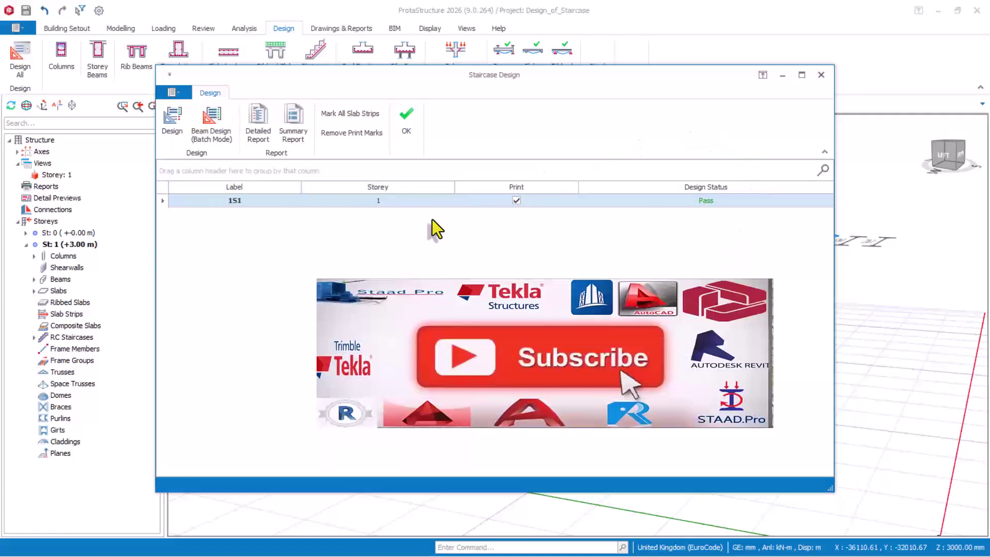
Read 1S1's detailed RC Staircase Design report, then return to the design list
left_click(166, 126)
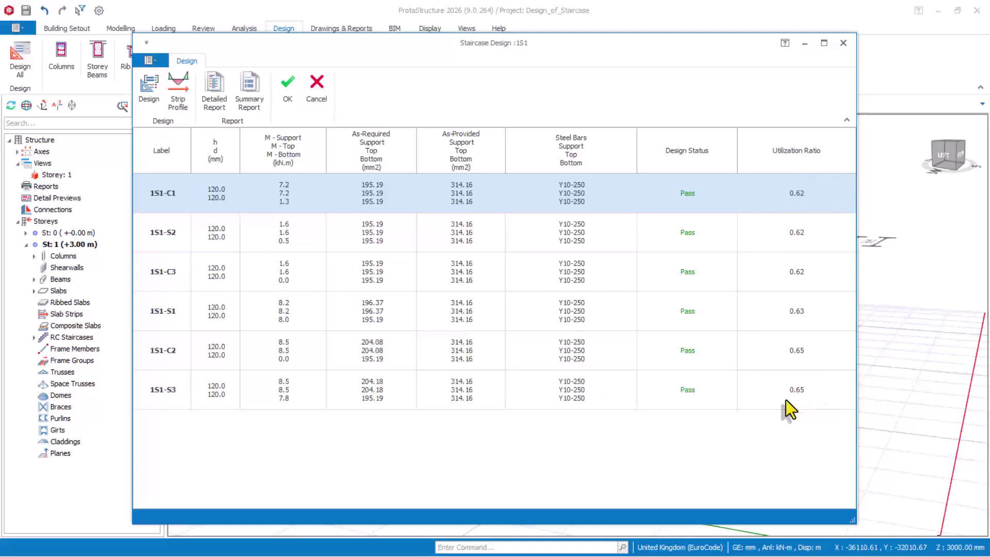
left_click(216, 97)
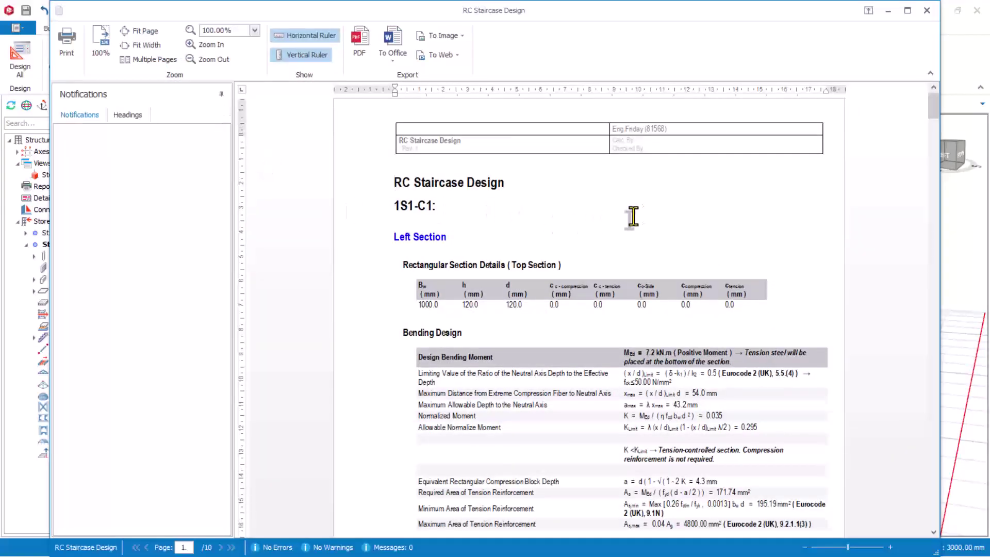
scroll(639, 379, "down", 10)
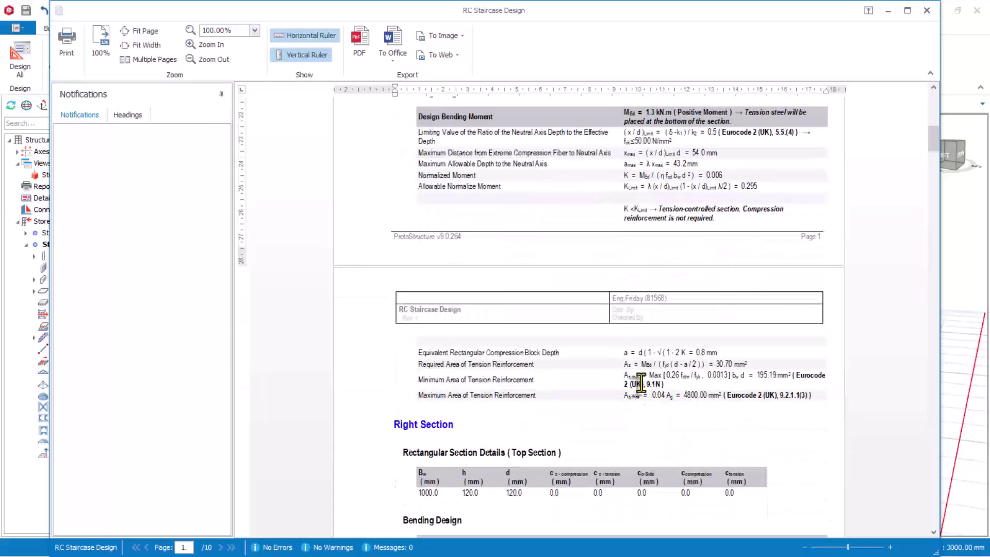
scroll(639, 381, "down", 3)
left_click(926, 10)
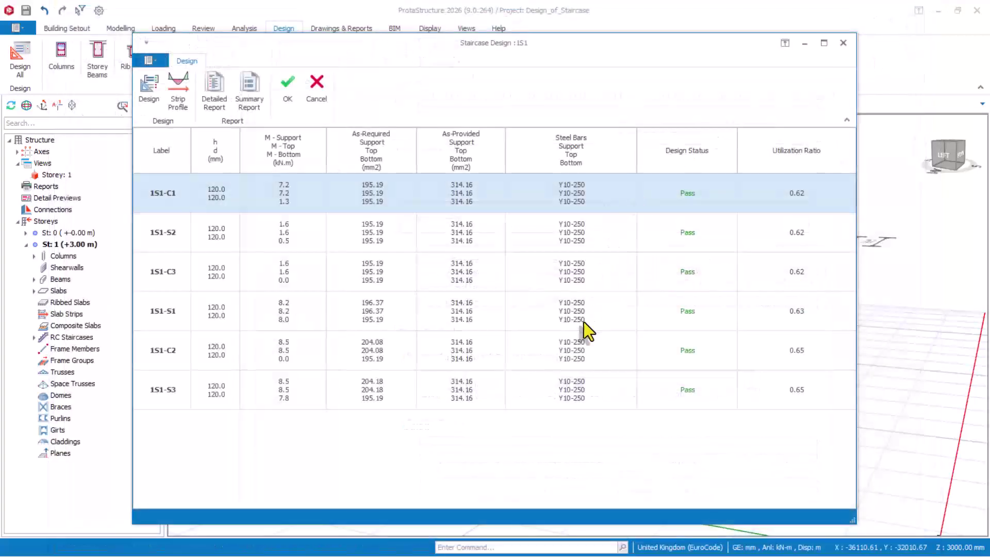
left_click(283, 100)
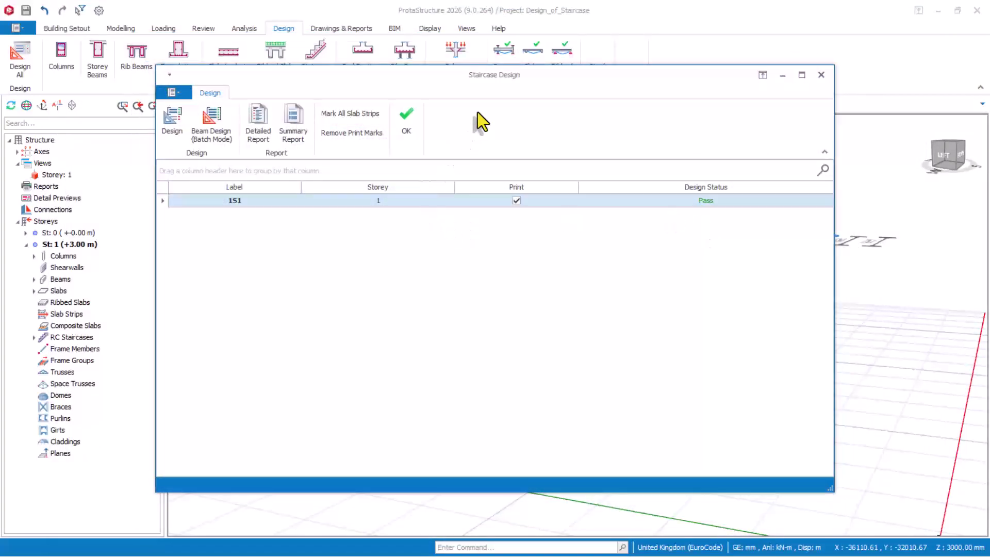
left_click_drag(443, 80, 483, 106)
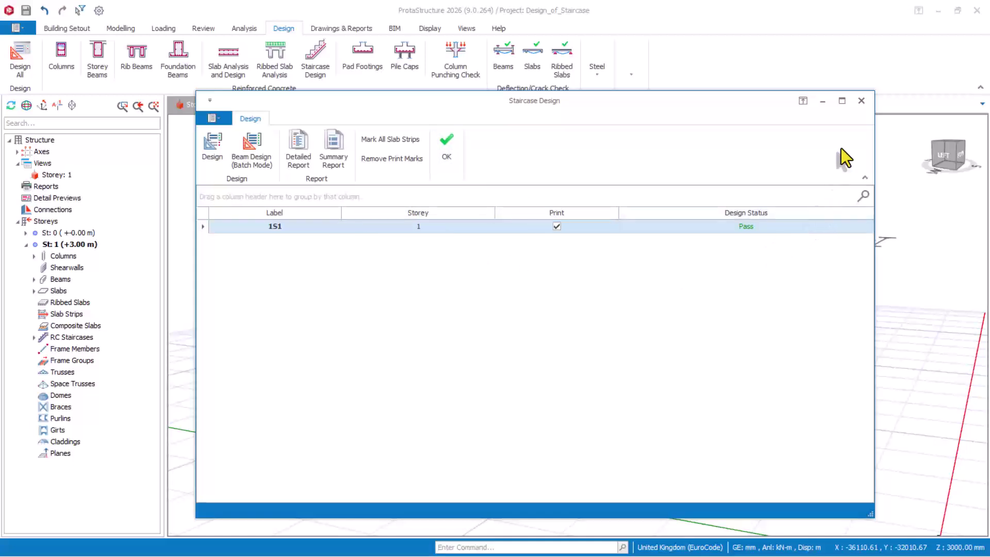
Close the Staircase Design window and orbit the Storey 1 3D model
left_click(860, 102)
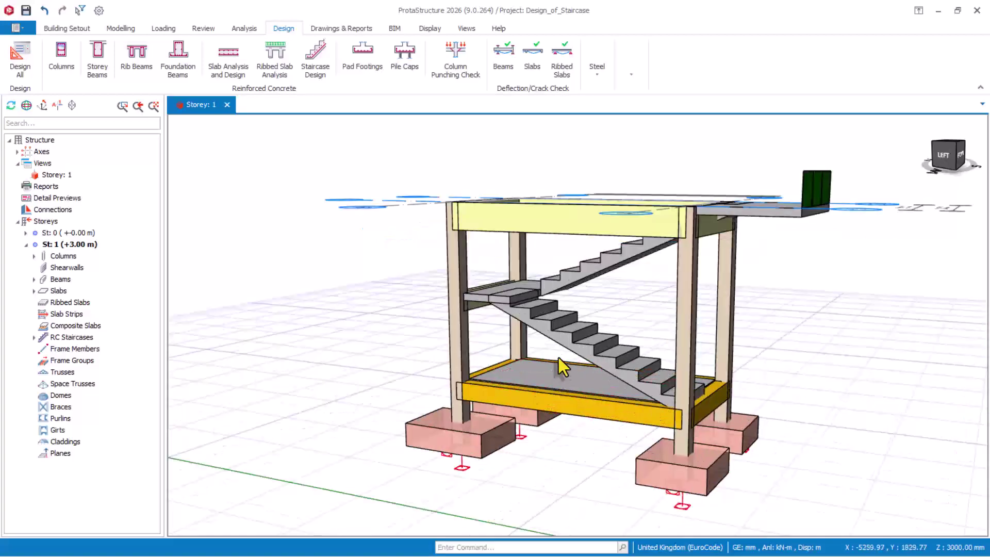
middle_click_drag(470, 413, 561, 436)
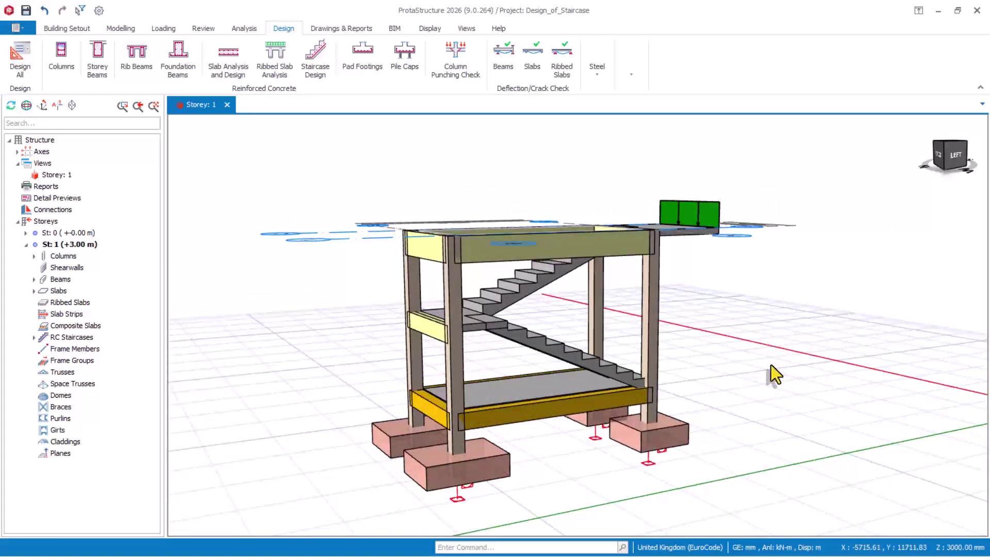
scroll(470, 380, "up", 2)
scroll(795, 221, "down", 2)
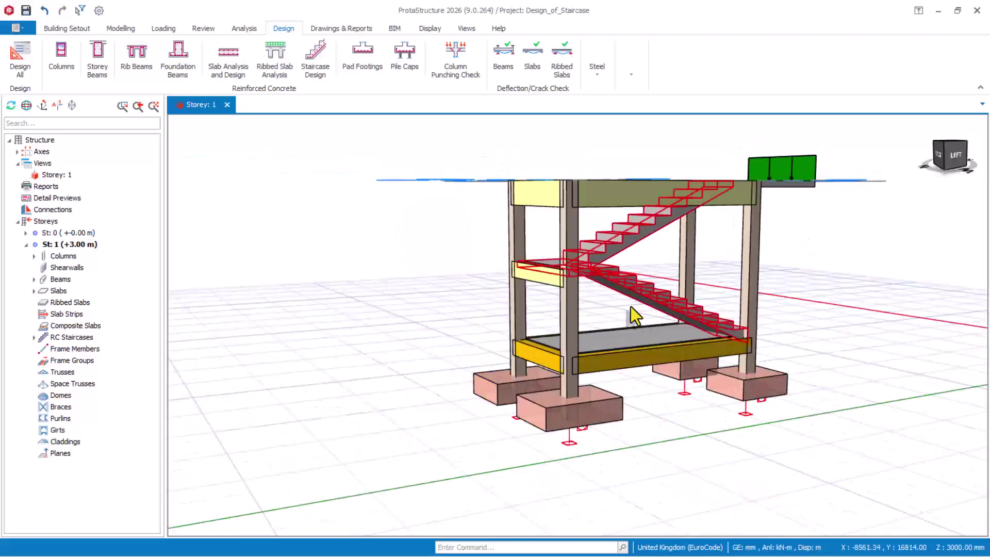
scroll(633, 314, "up", 2)
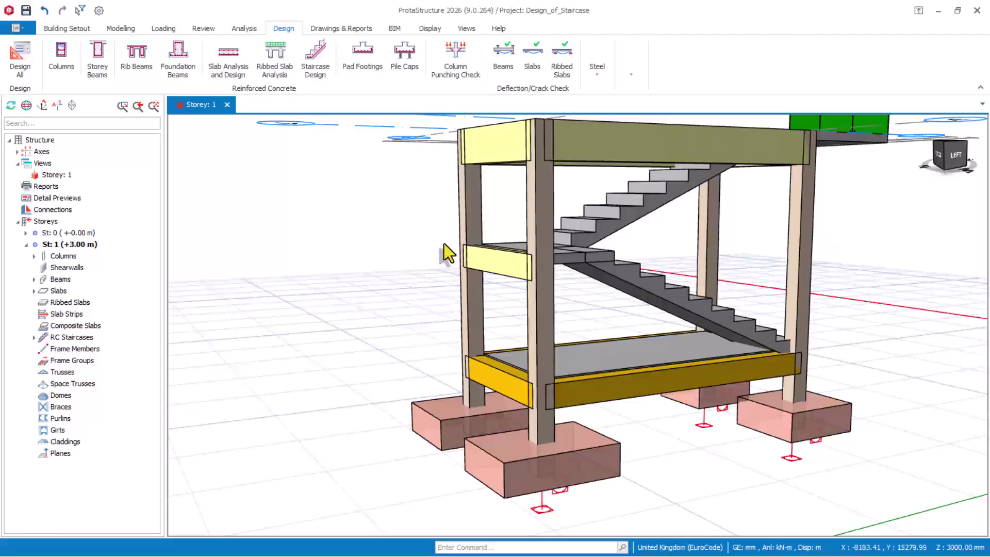
Inspect left column 1C2 of the storey 1 frame, then clear it and reorient the view
left_click(463, 213)
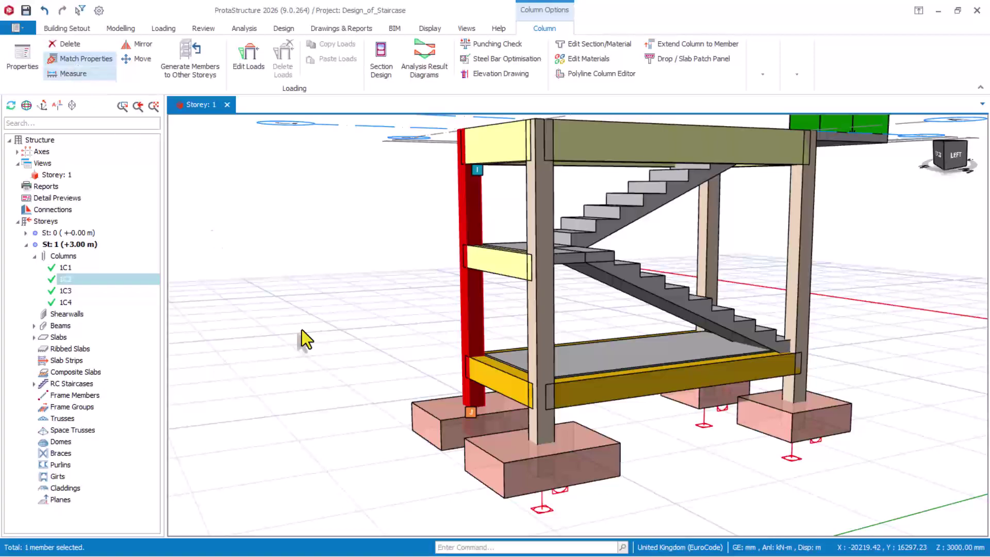
left_click(286, 283)
scroll(457, 512, "down", 3)
middle_click_drag(456, 512, 462, 503)
scroll(491, 351, "up", 5)
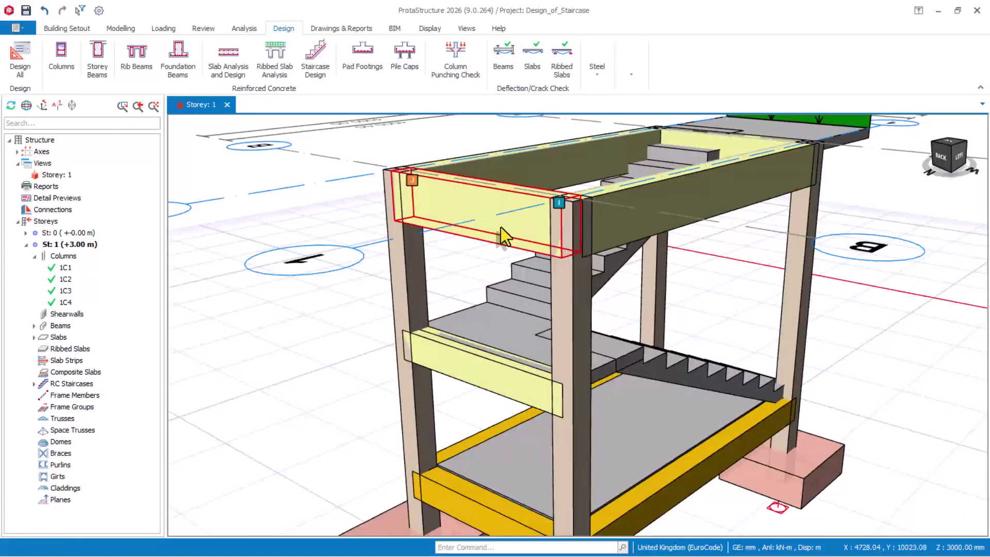
Compare beams 1B1 (225×450) and 1B3 (225×300), leaving 1B1 selected as the source
left_click(500, 227)
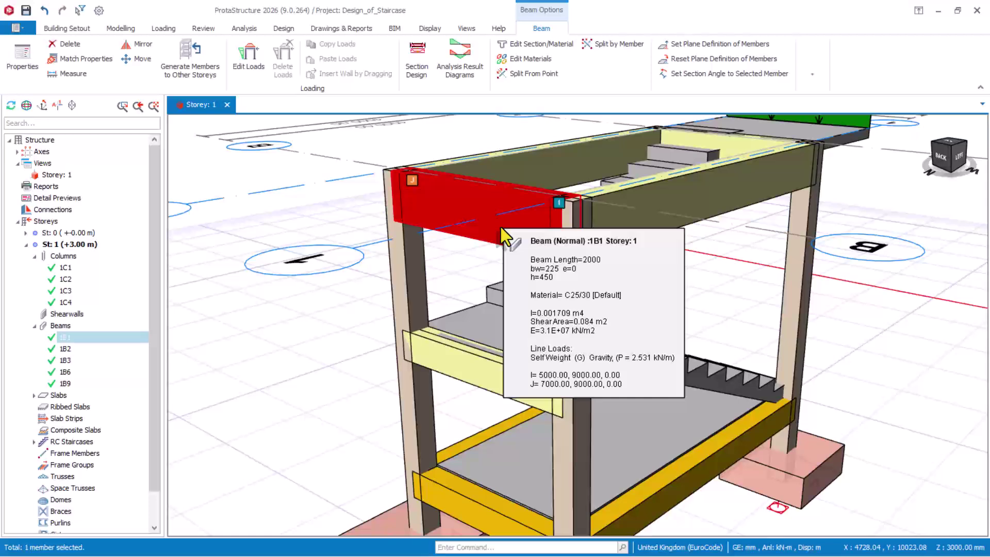
left_click(453, 368)
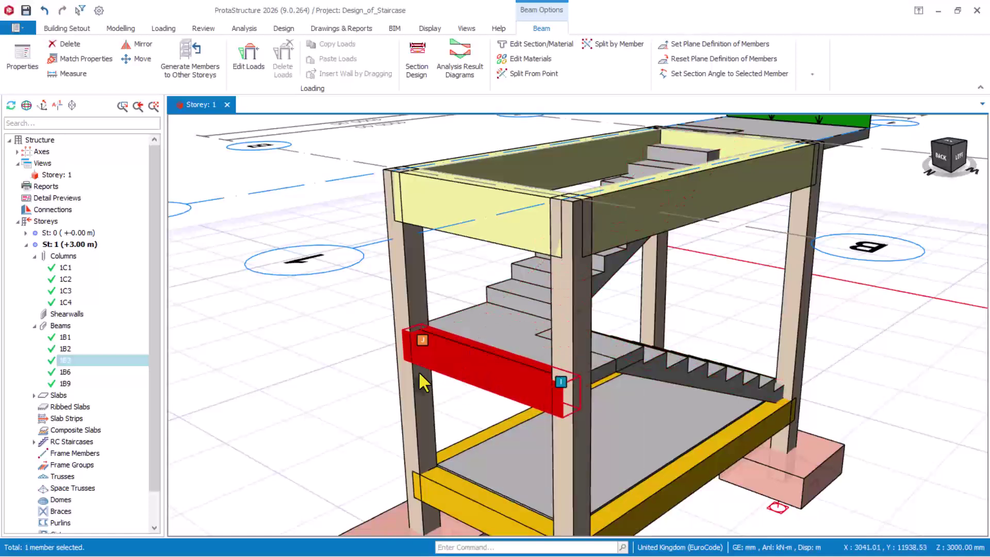
mouse_move(454, 368)
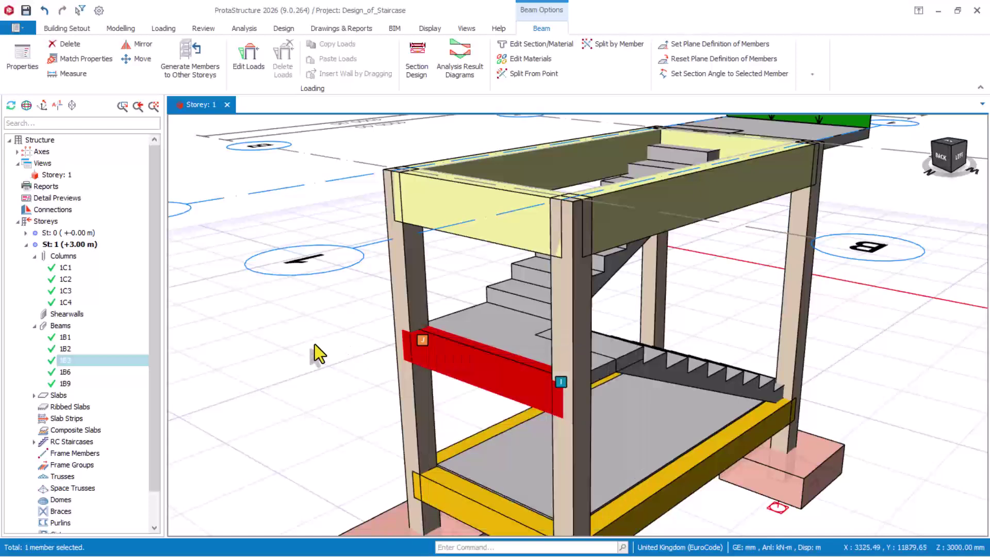
left_click(295, 345)
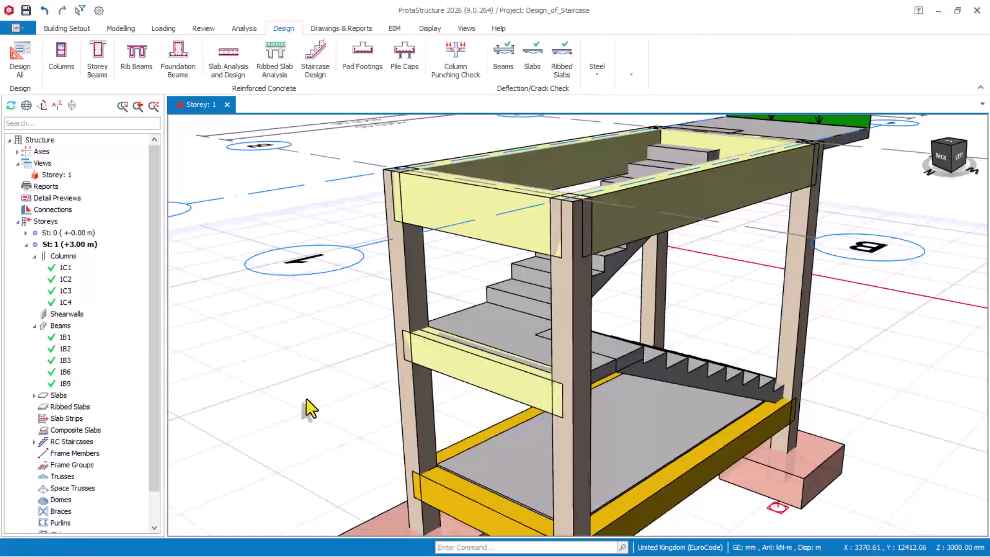
left_click(459, 206)
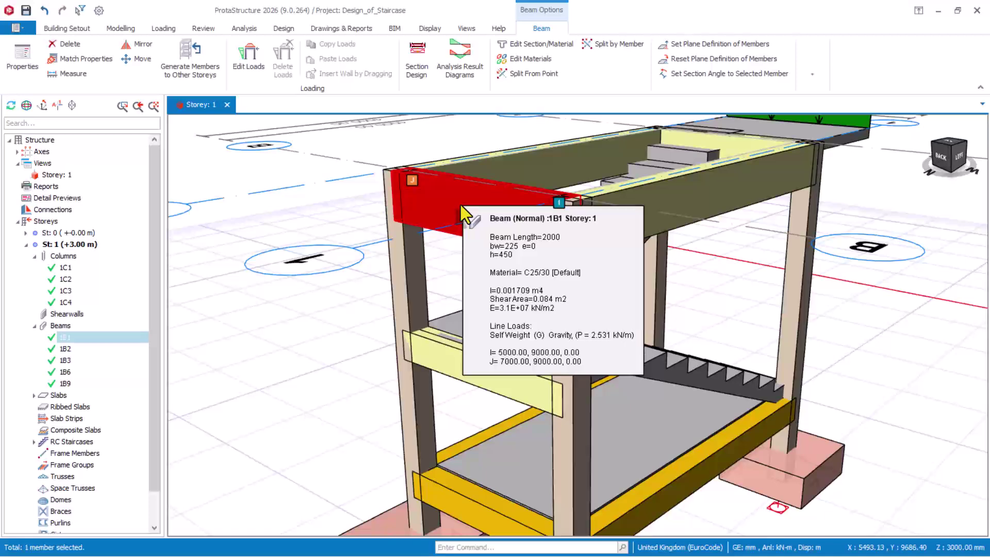
Match 1B1's section and all properties onto landing beam 1B3, accepting the analysis invalidation
left_click(77, 59)
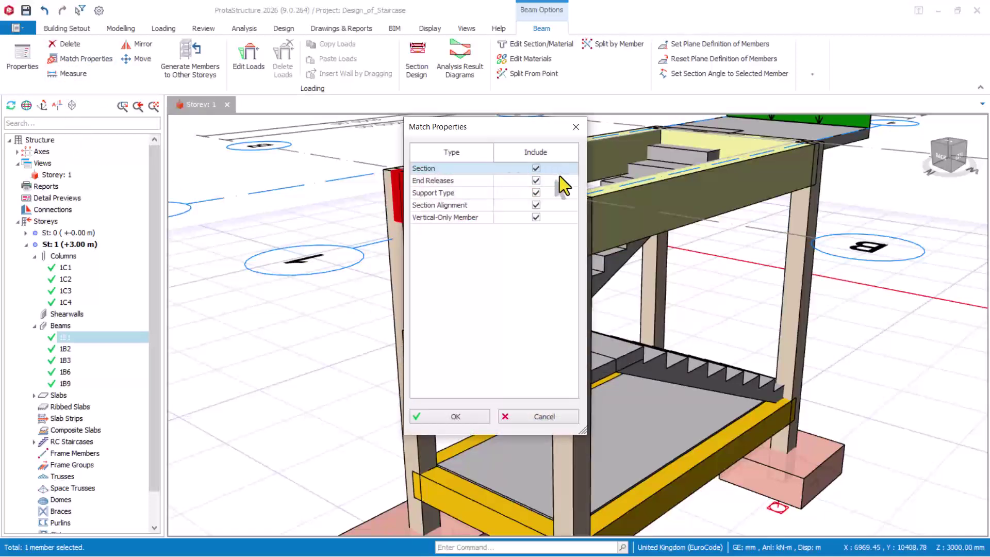
left_click(463, 419)
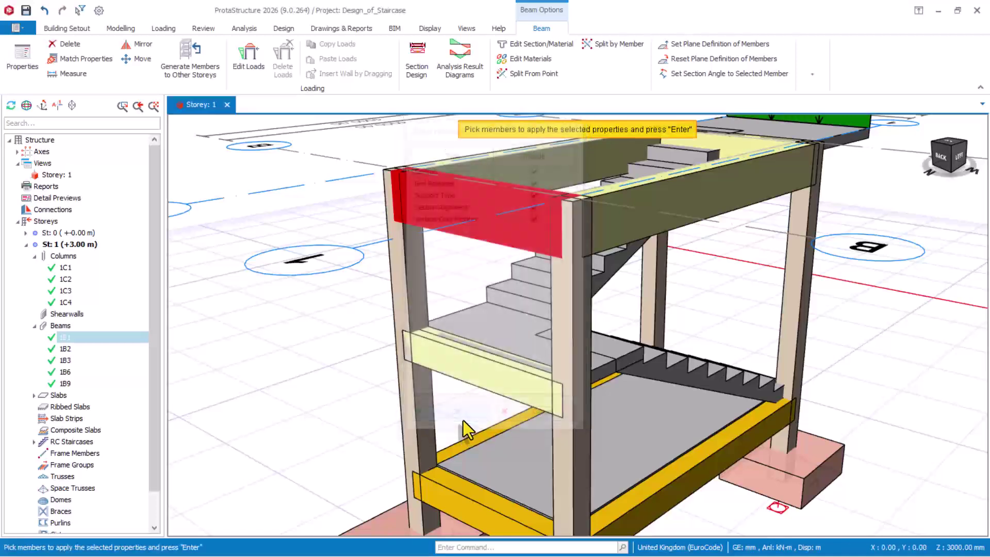
left_click(458, 375)
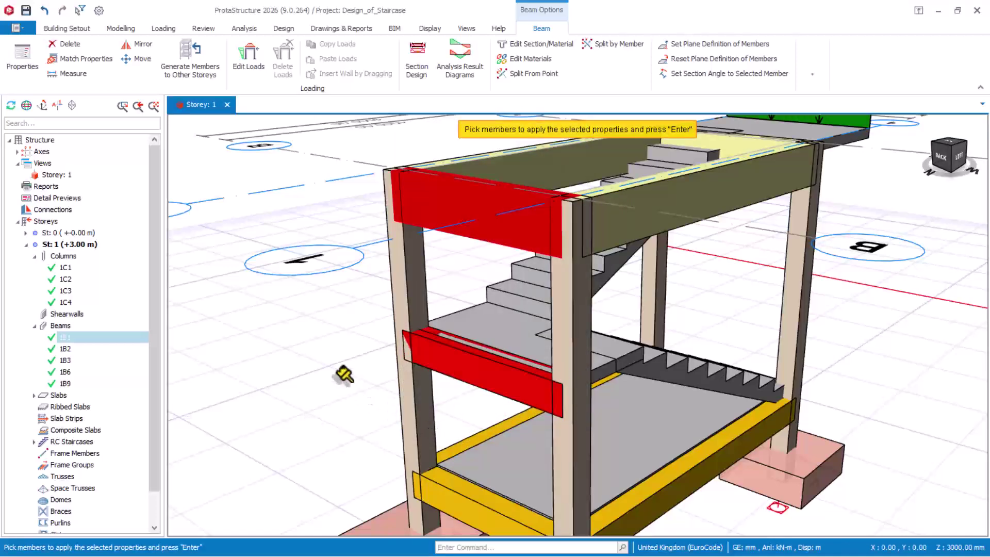
key("Return")
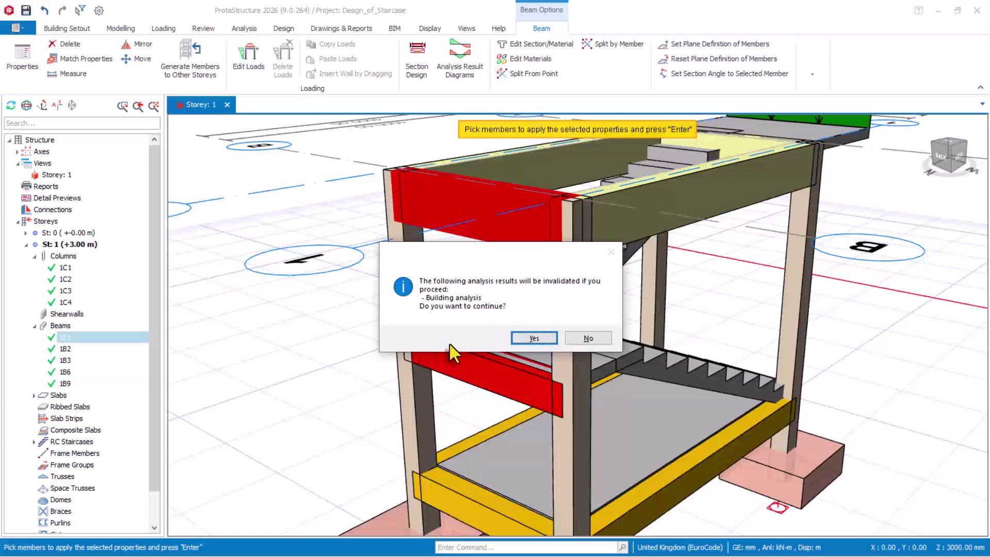
left_click(534, 337)
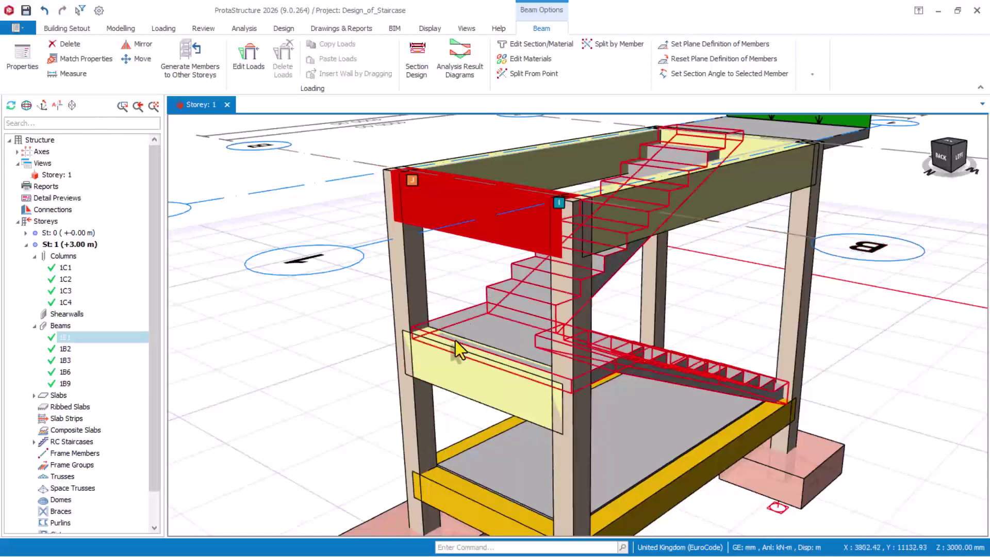
Make ground storey St: 0 the active storey
scroll(332, 292, "down", 3)
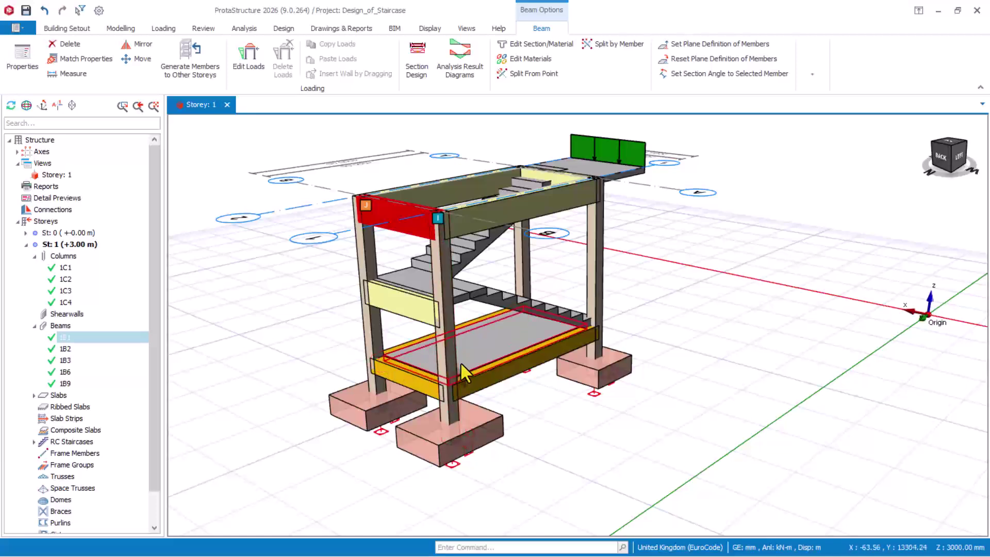
scroll(652, 431, "up", 3)
scroll(587, 420, "down", 2)
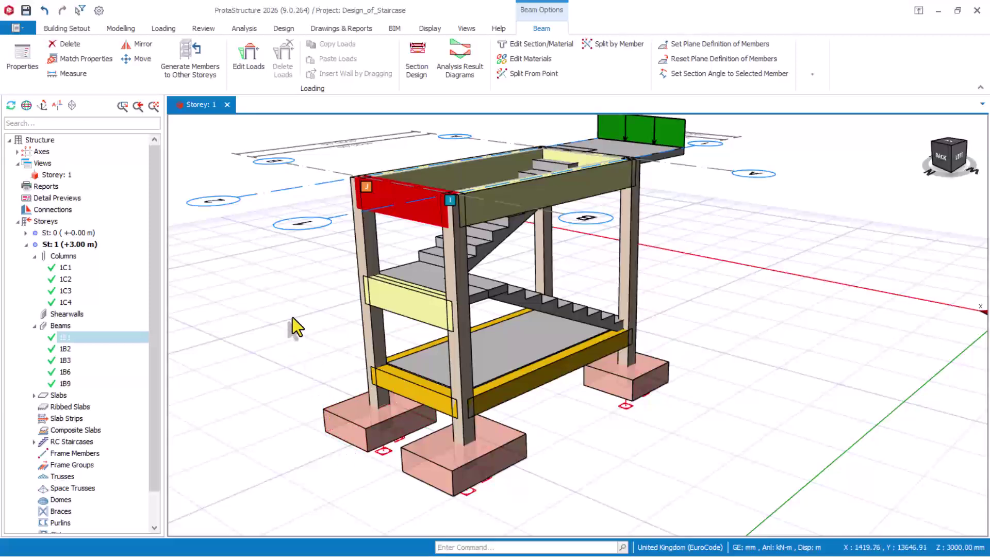
scroll(662, 327, "down", 1)
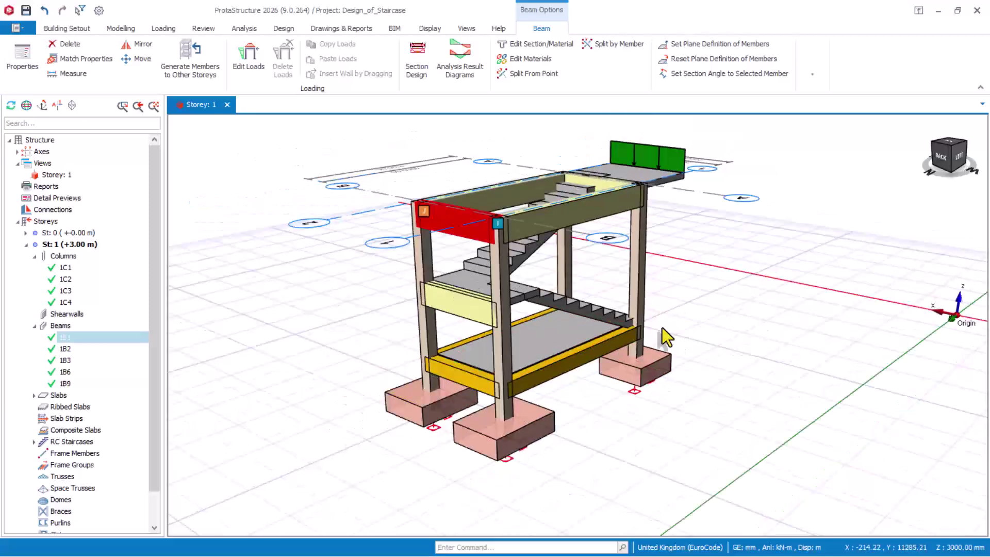
double_click(60, 233)
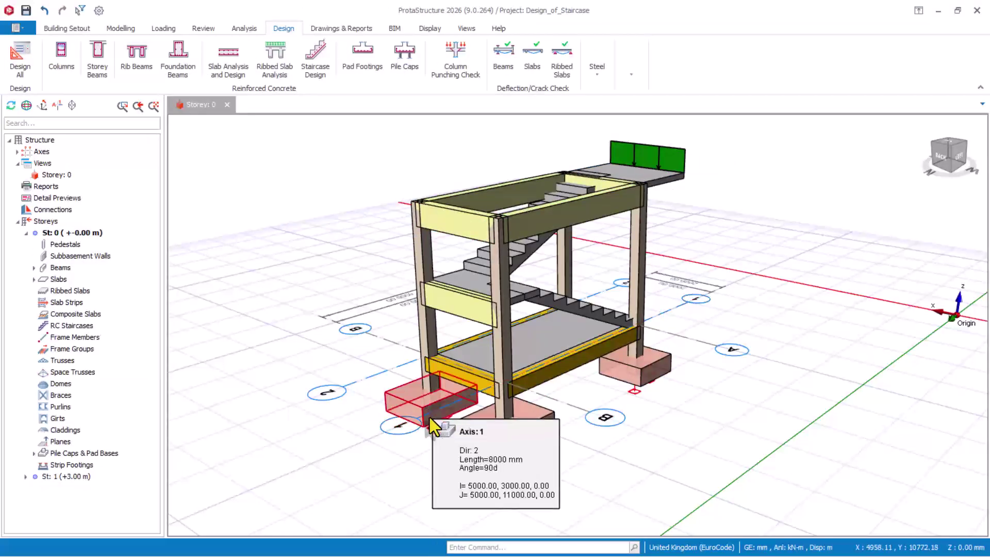
scroll(568, 471, "up", 2)
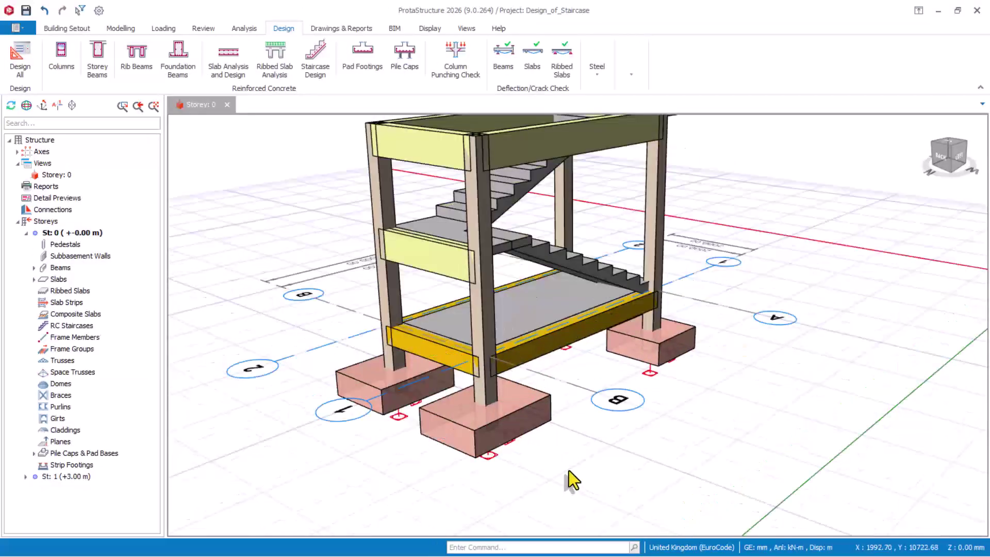
Browse the Beam type list without inserting anything, ending with storey St: 0 picked
left_click(115, 28)
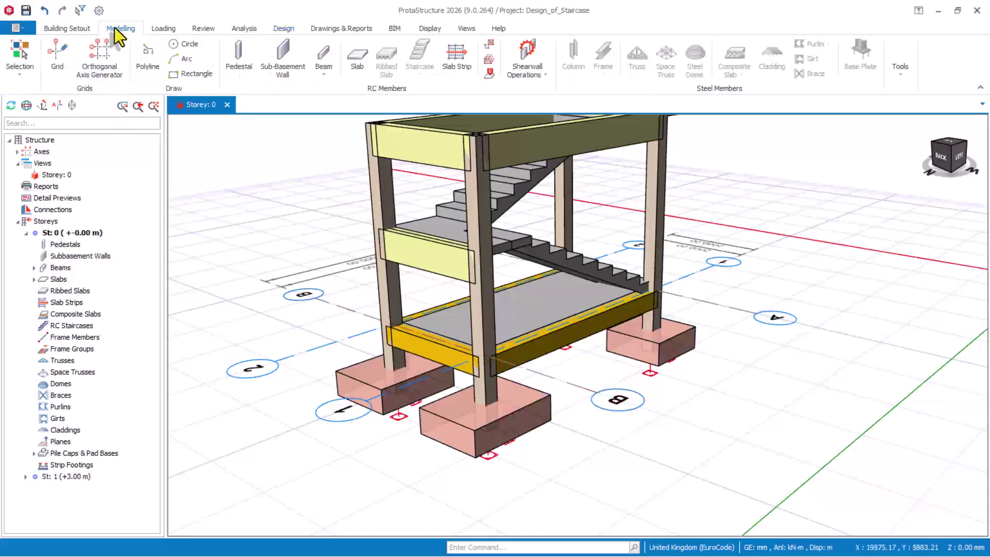
left_click(326, 78)
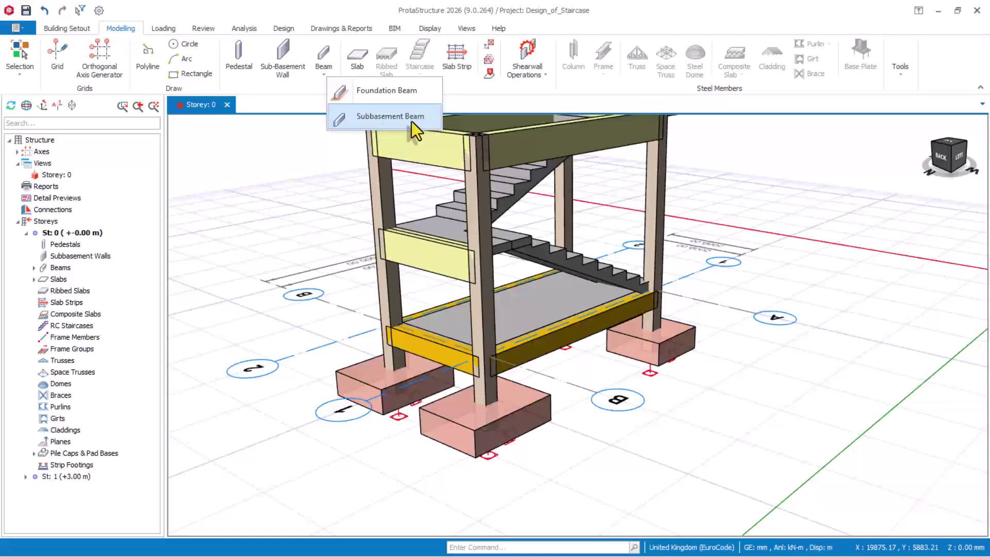
left_click(242, 227)
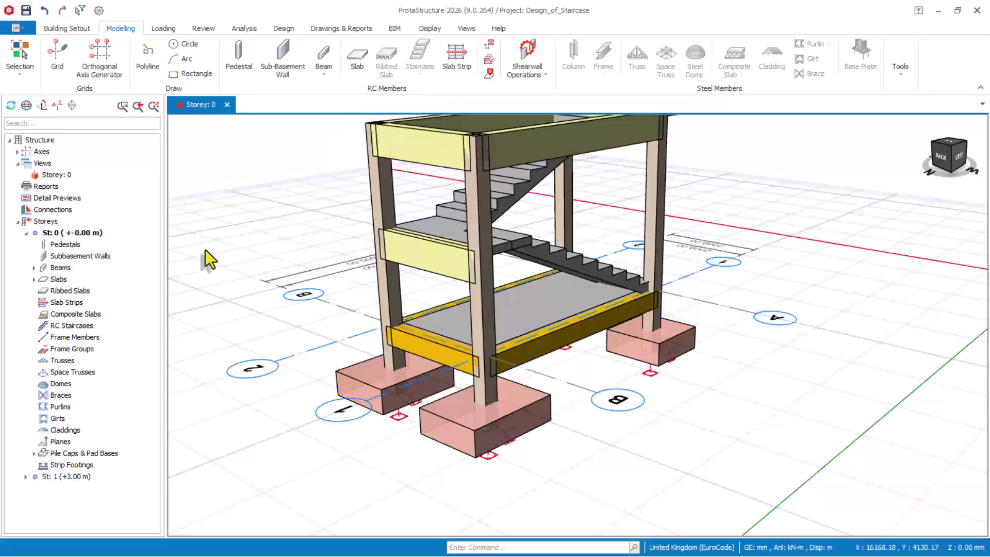
double_click(81, 476)
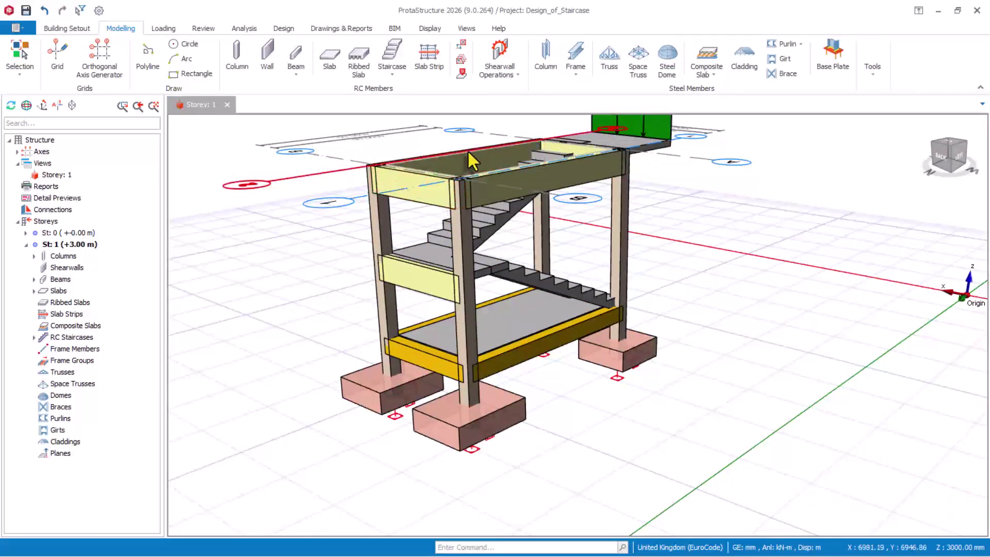
left_click(296, 75)
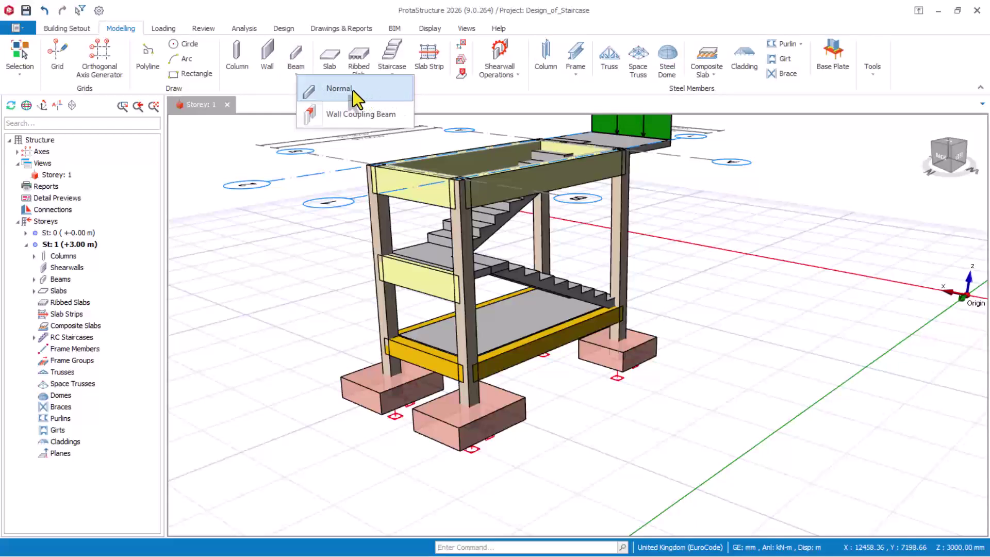
left_click(253, 324)
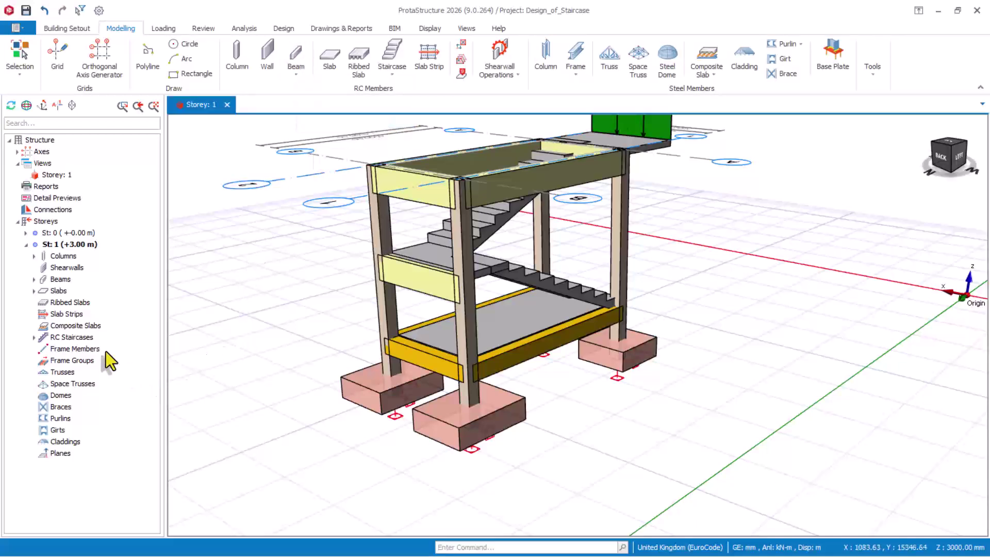
left_click(62, 232)
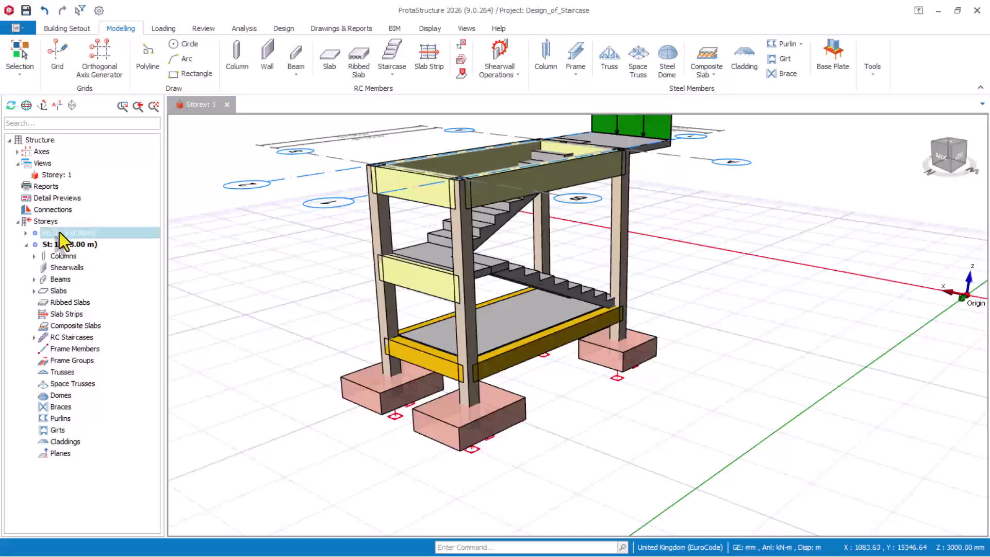
On St: 0, delete the front-right ground beam FB3
double_click(76, 233)
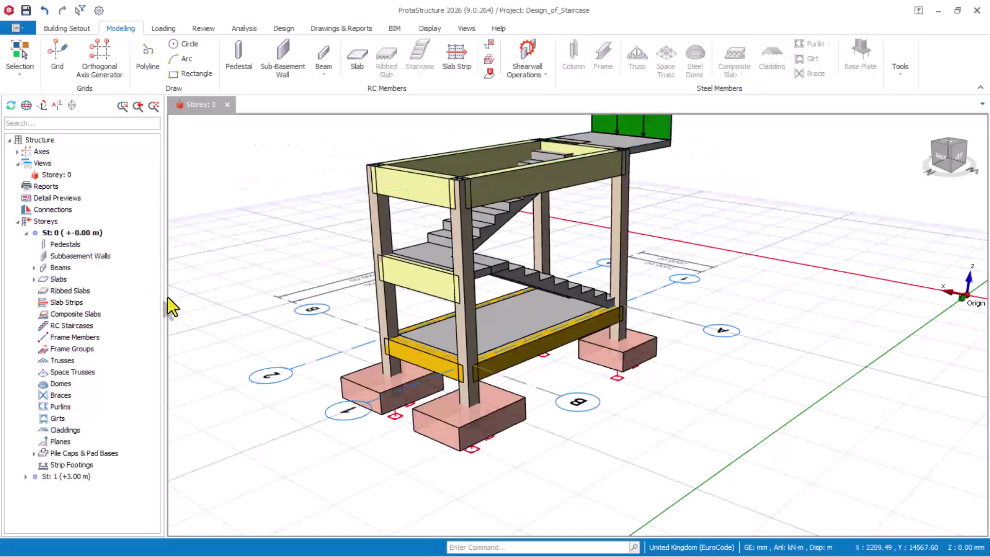
scroll(514, 401, "up", 5)
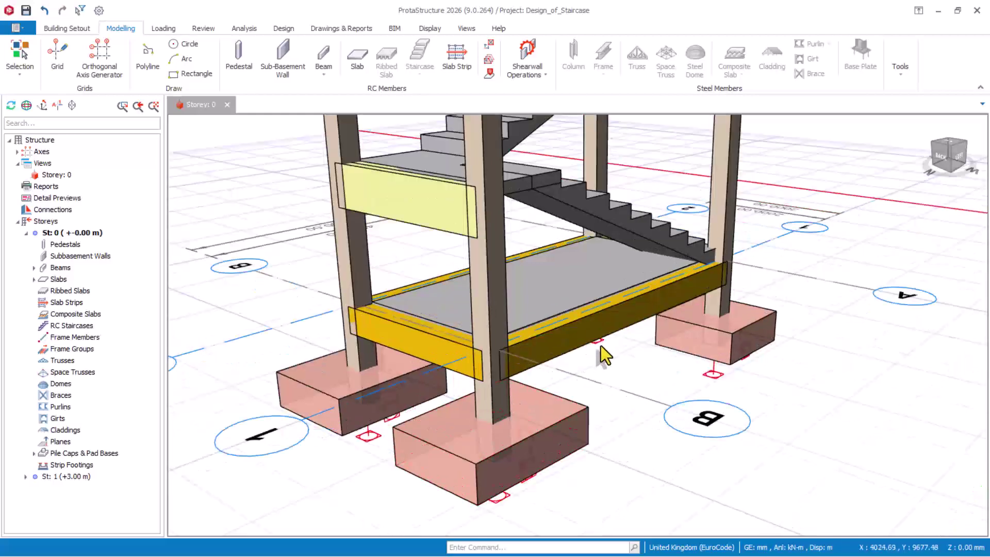
left_click(568, 342)
left_click(413, 334)
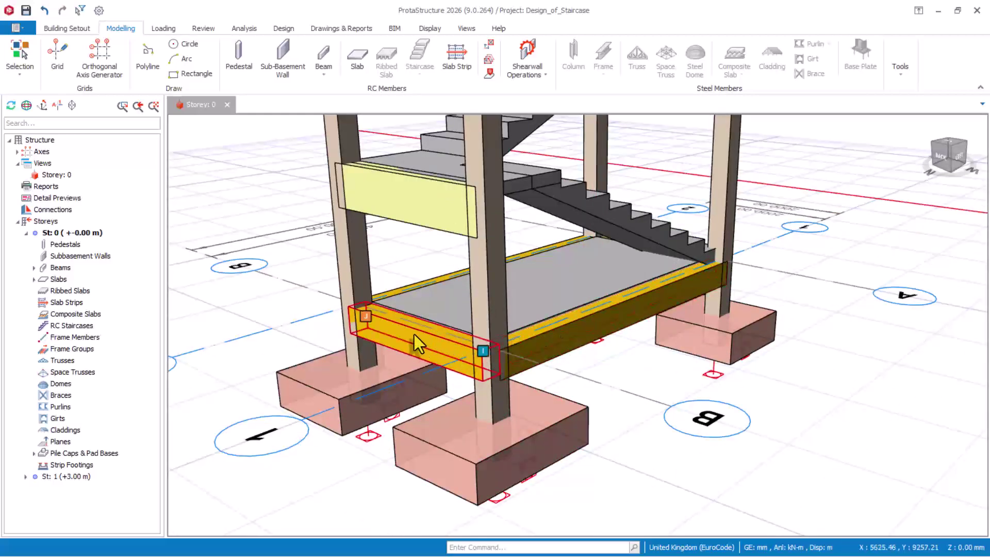
key("Escape")
middle_click_drag(600, 369, 669, 377)
scroll(665, 367, "up", 2)
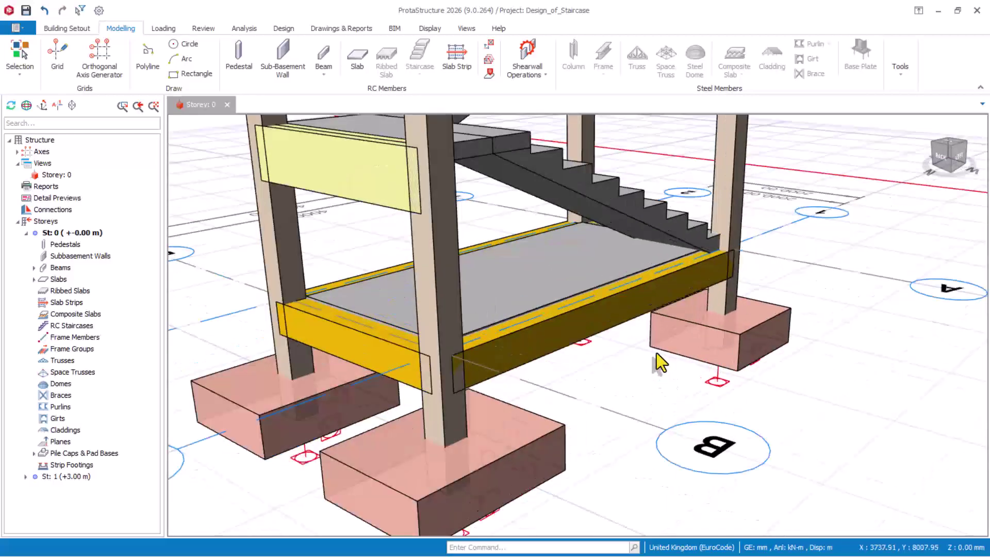
left_click(607, 316)
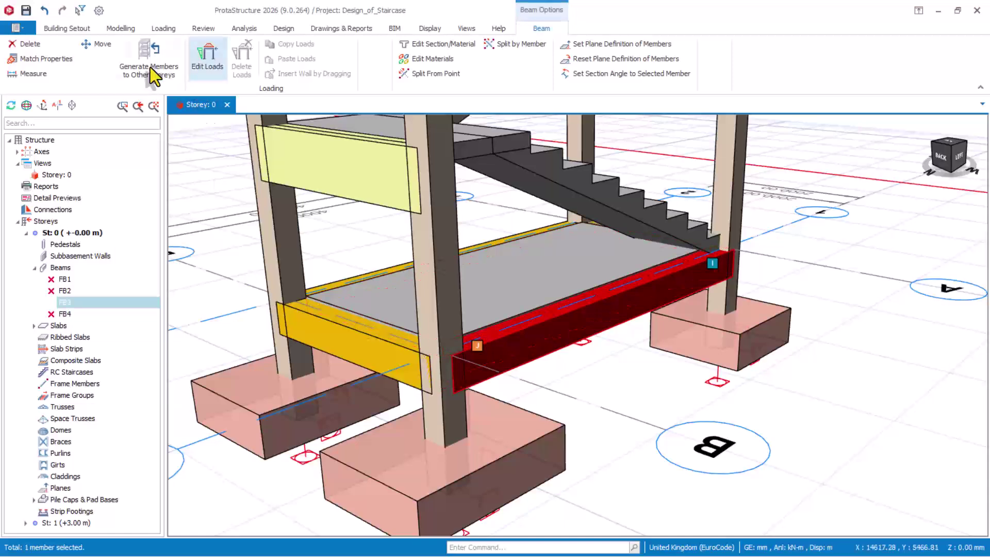
left_click(30, 44)
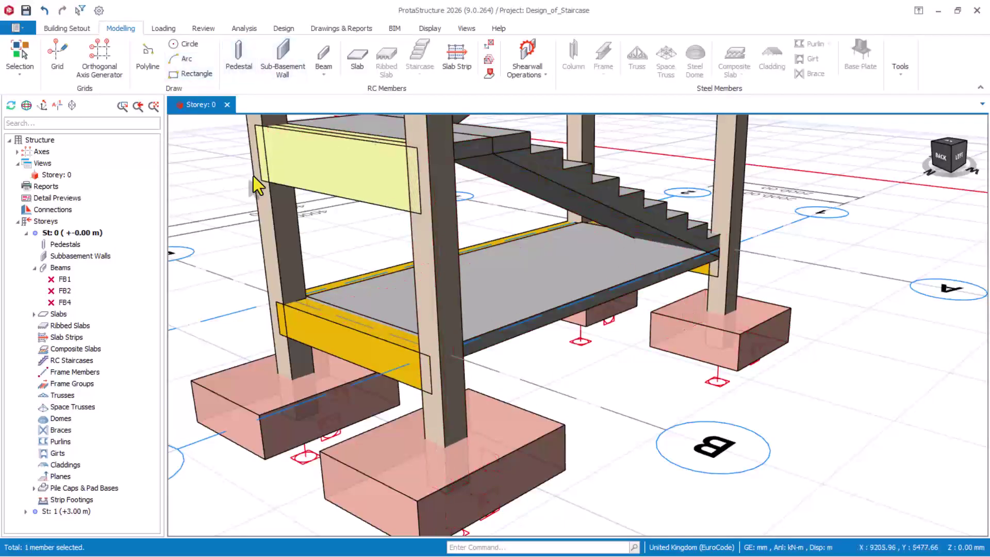
Insert a 225×300 mm subbasement beam from grid A1 to B1
left_click(328, 82)
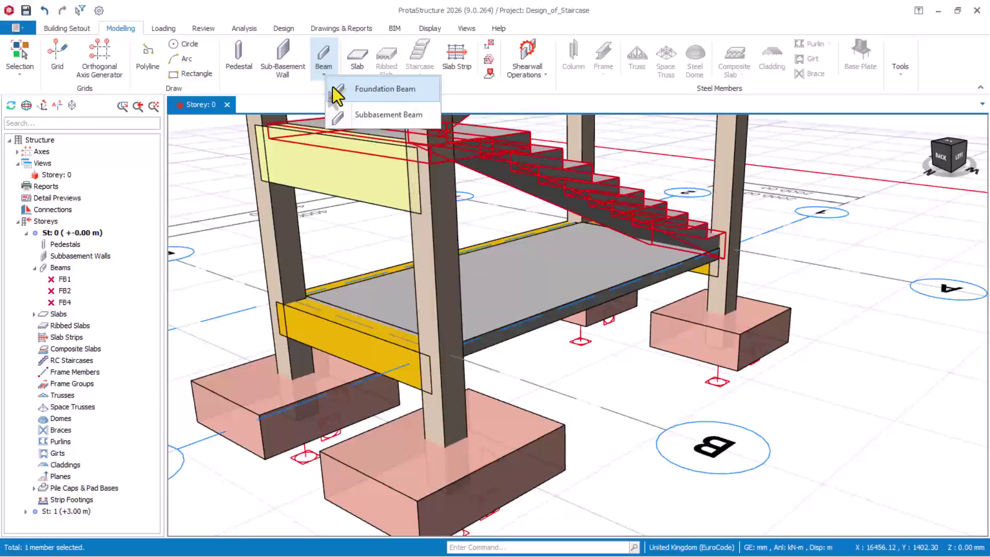
left_click(373, 113)
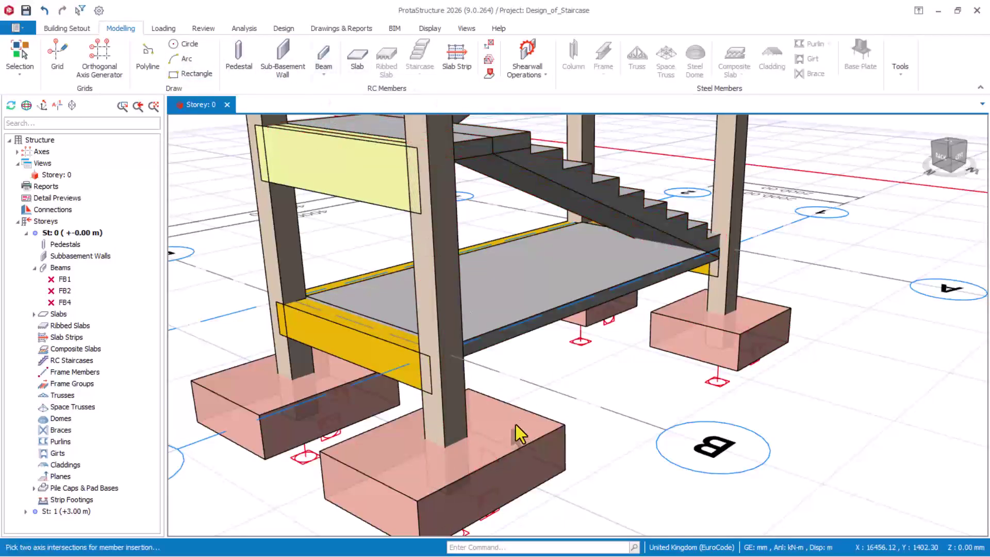
left_click(474, 352)
left_click(726, 249)
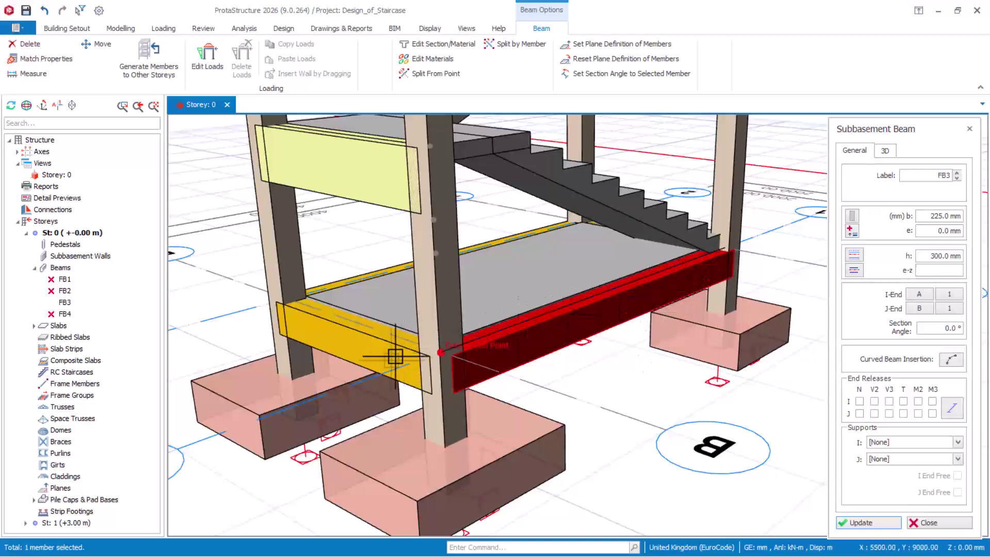
Delete the newly placed subbasement beam FB3
left_click(924, 518)
right_click(586, 330)
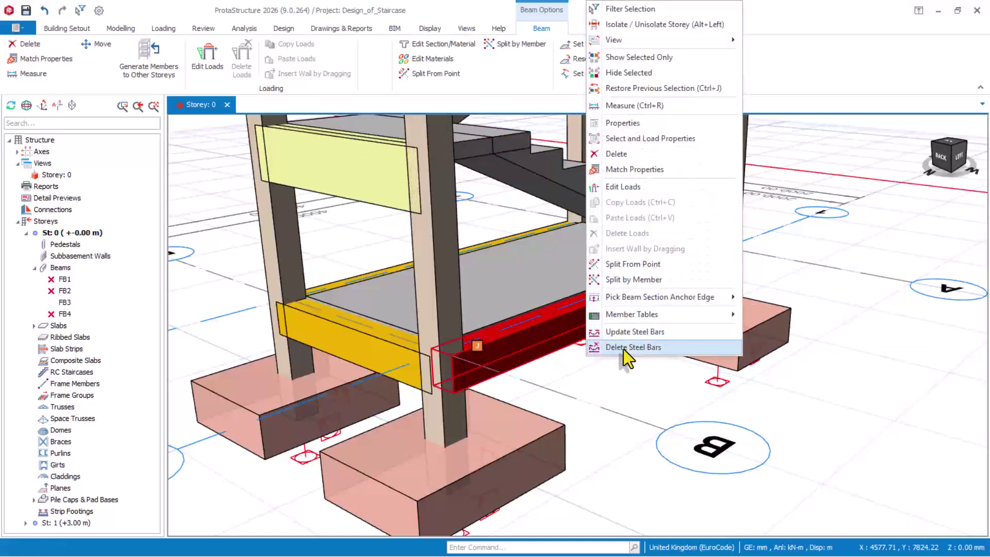
left_click(612, 155)
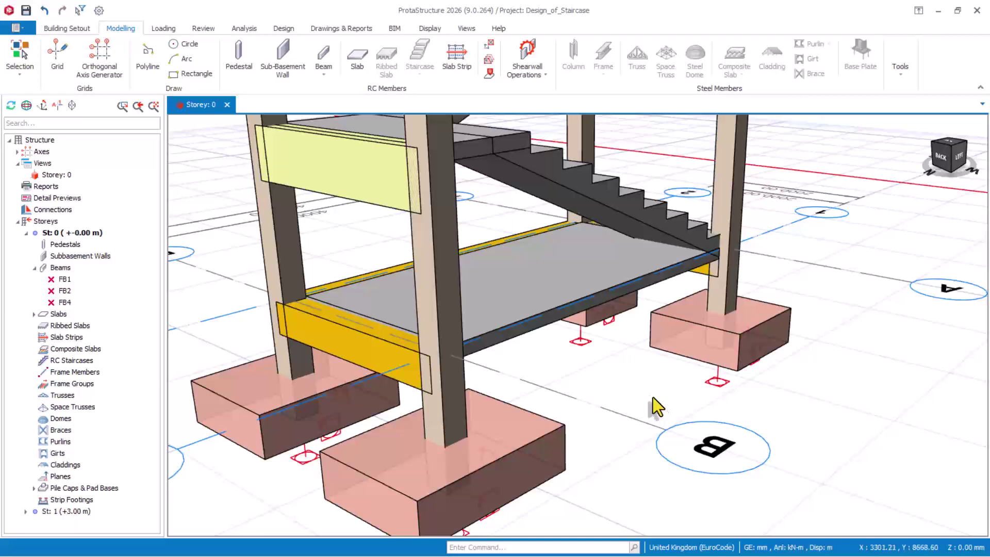
left_click(437, 149)
Insert a trial 250×500 mm foundation beam from A1 to B1
left_click(325, 77)
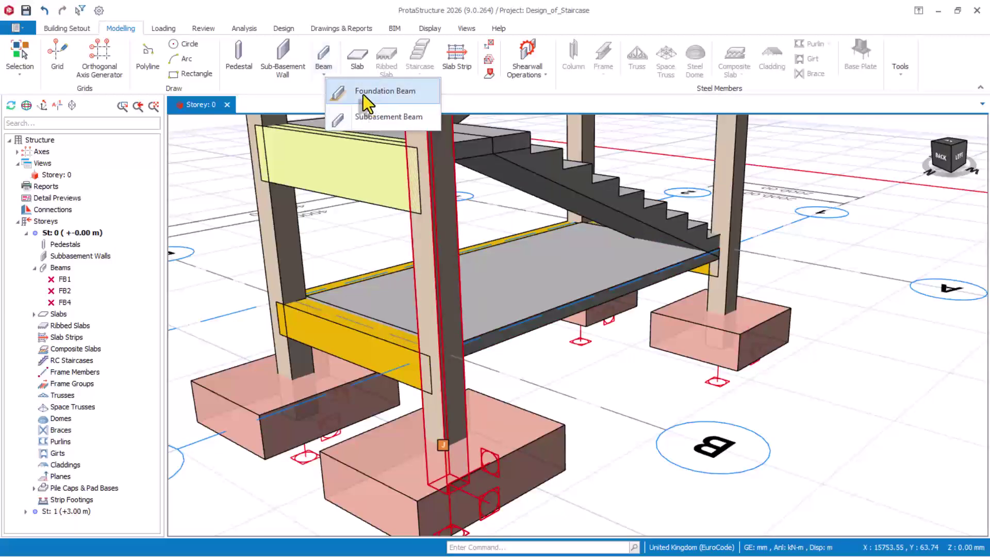
left_click(363, 95)
left_click(443, 351)
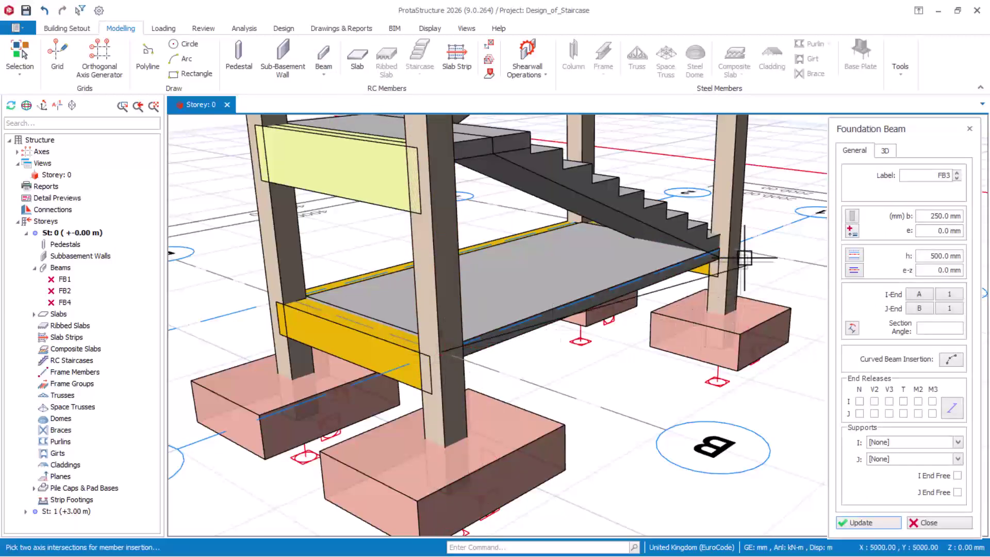
left_click(750, 265)
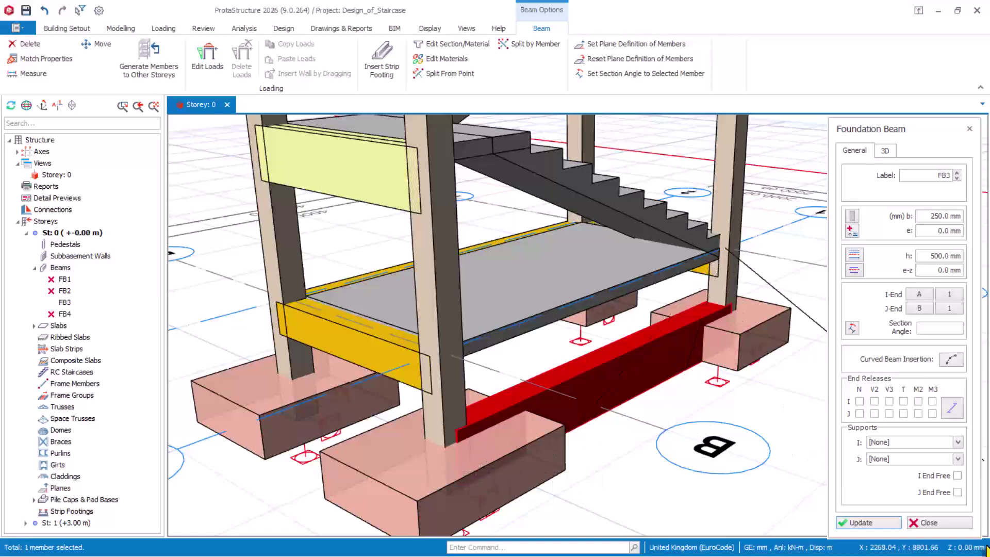
left_click(928, 523)
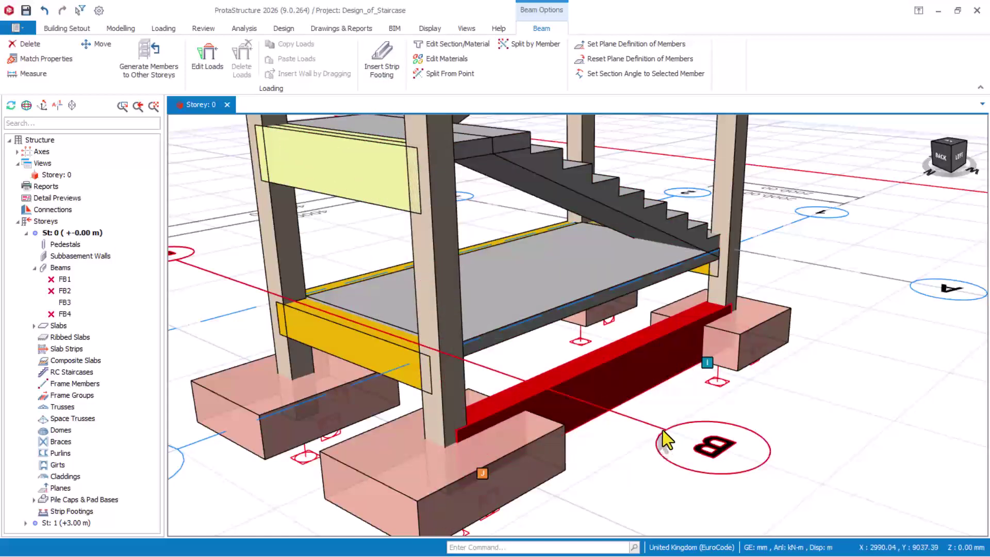
Delete the trial foundation beam FB3
scroll(677, 432, "down", 3)
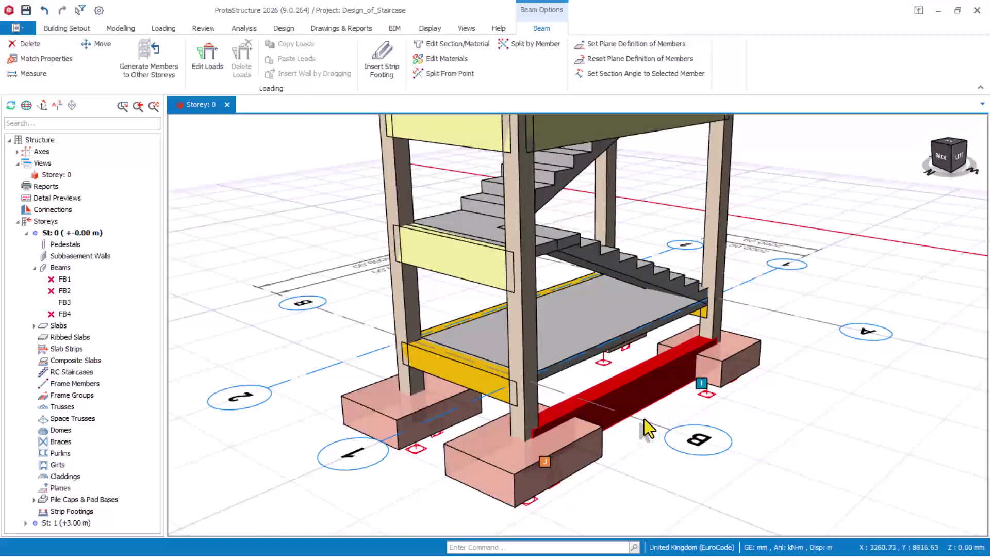
left_click(657, 388)
right_click(657, 387)
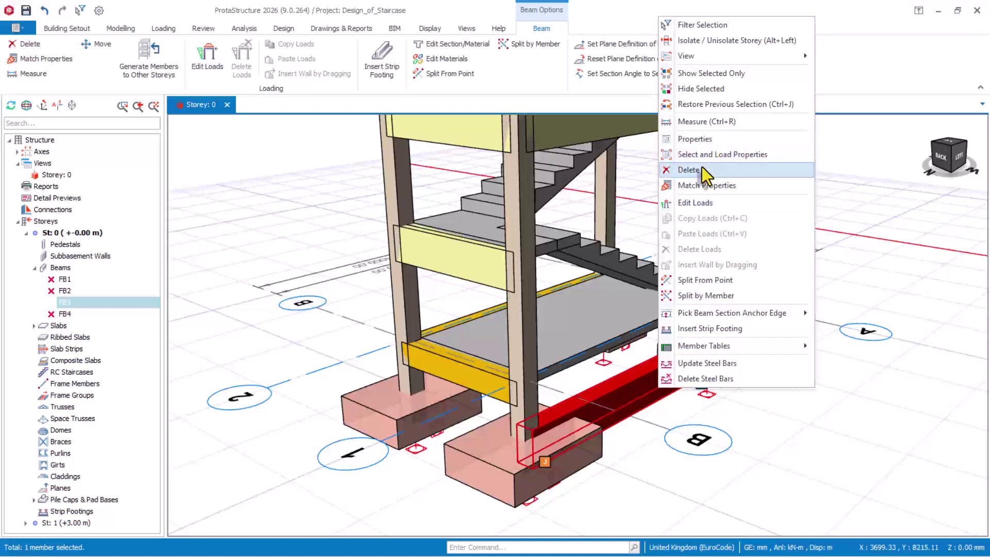
left_click(681, 174)
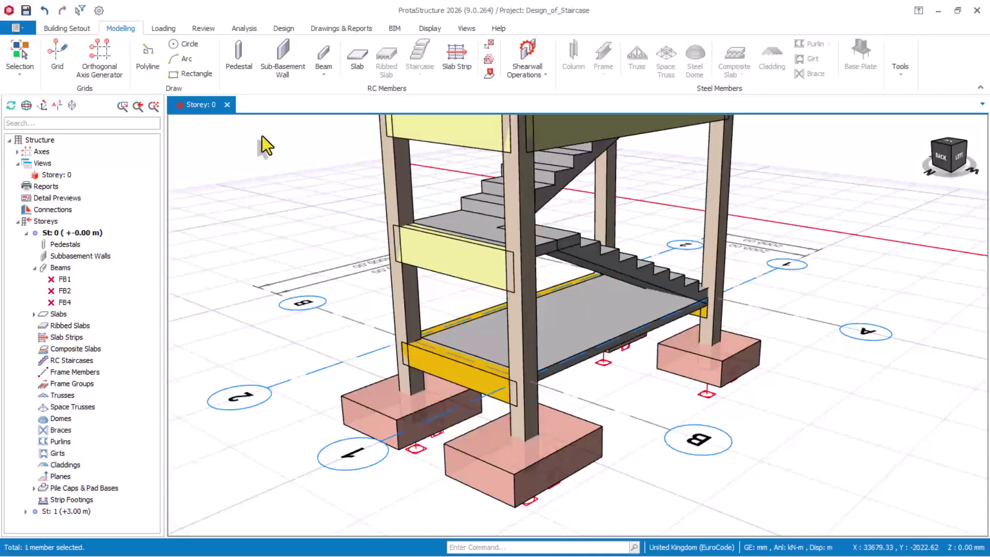
Re-insert the 225×300 mm subbasement beam FB3 on the A1–B1 line and orbit to check it
left_click(323, 76)
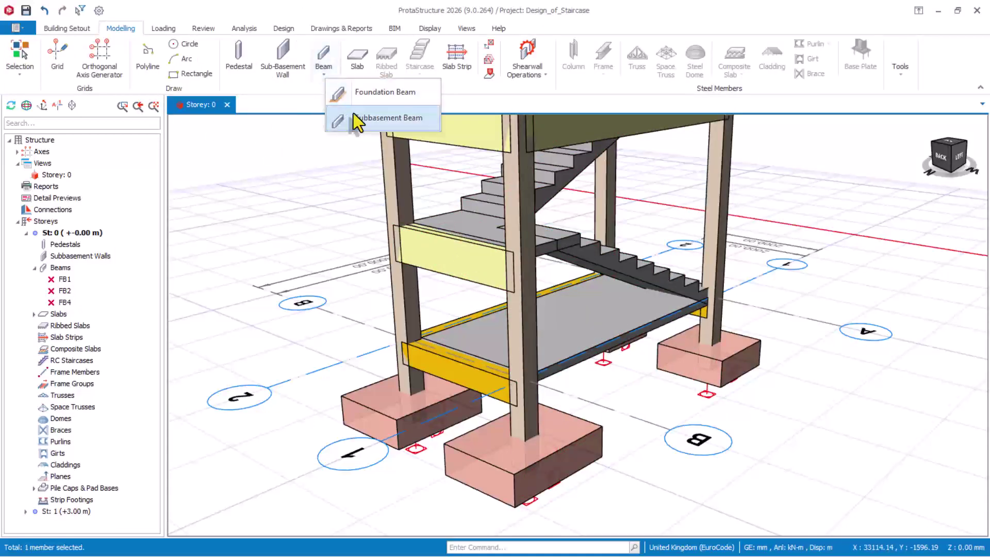
left_click(369, 118)
scroll(490, 377, "up", 2)
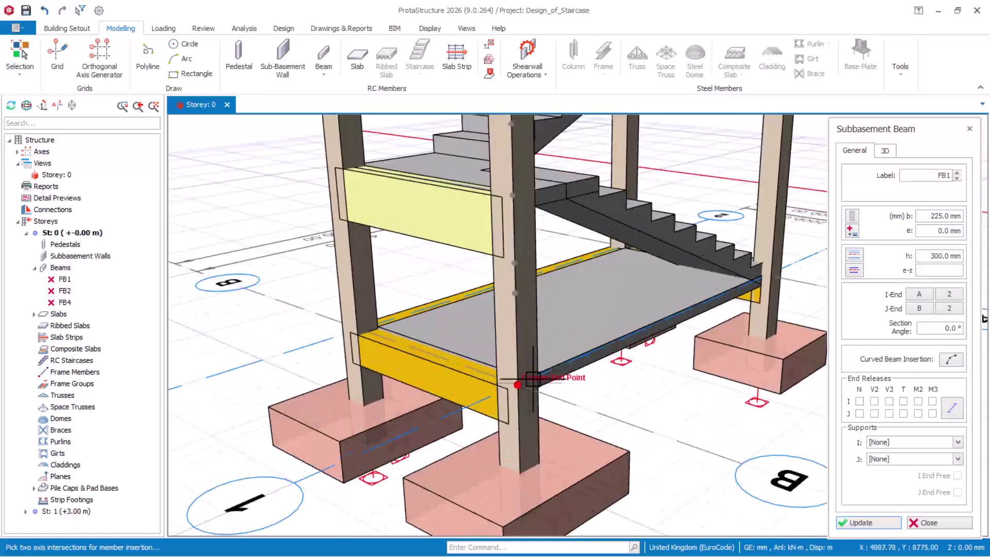
left_click(765, 276)
left_click(921, 522)
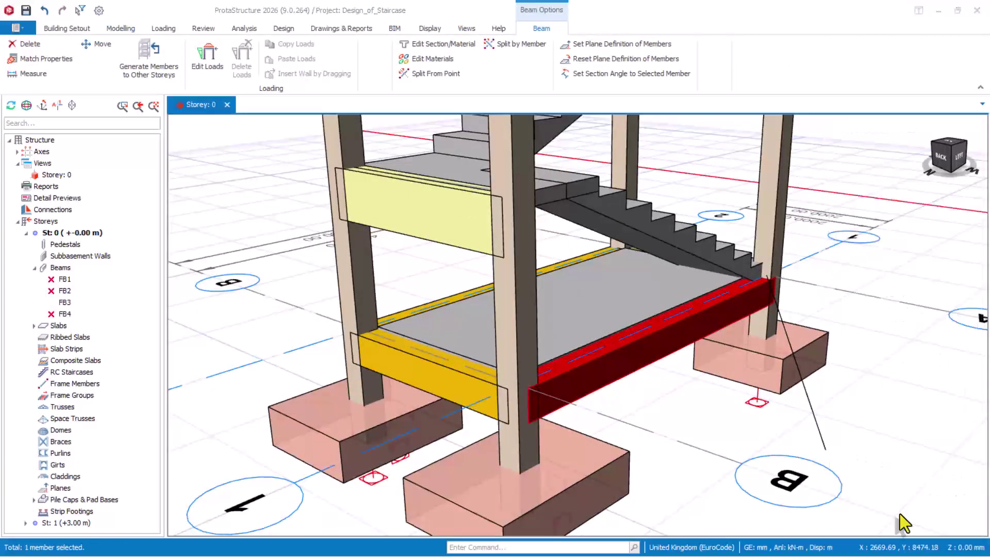
scroll(481, 340, "down", 3)
scroll(592, 393, "down", 3)
middle_click_drag(592, 393, 519, 400)
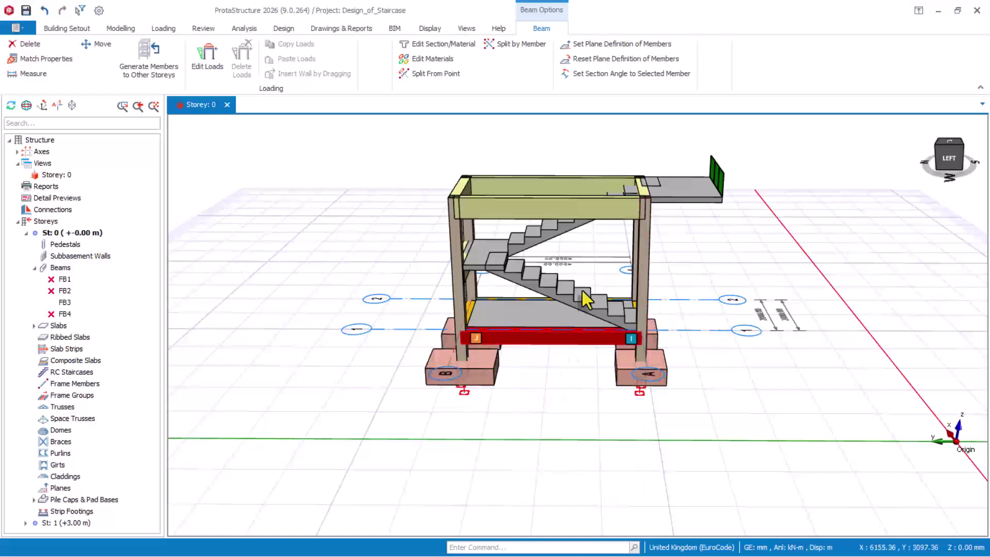
scroll(521, 436, "up", 5)
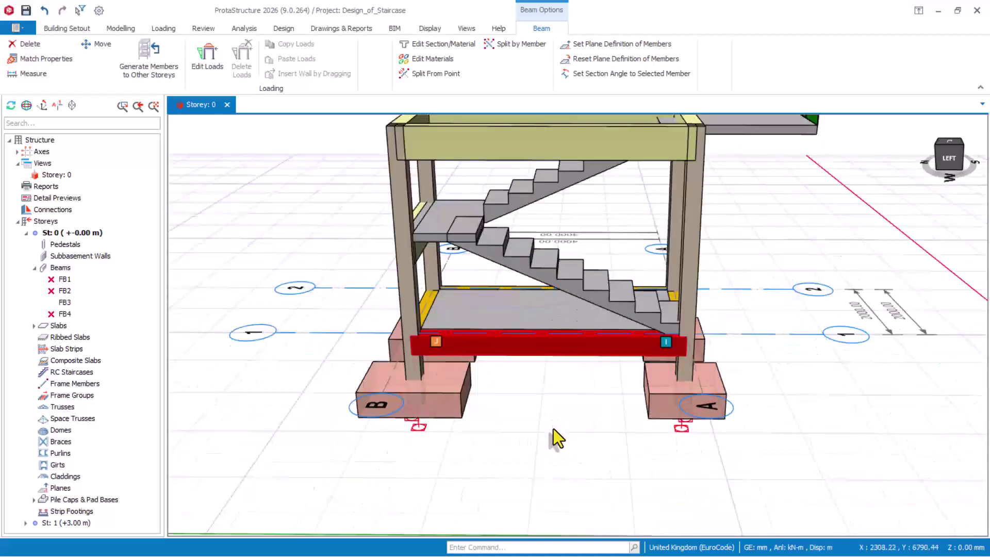
key("Escape")
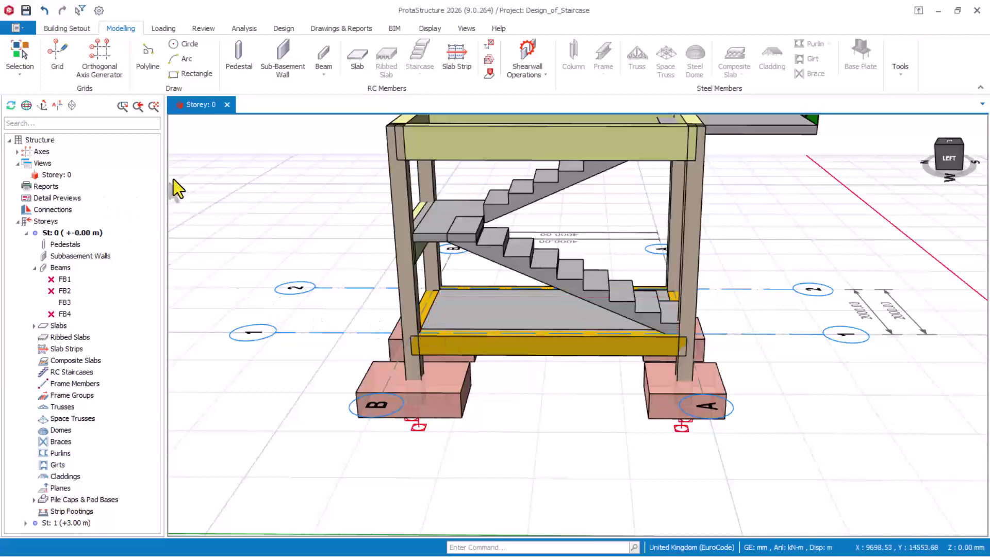
scroll(524, 420, "down", 3)
middle_click_drag(524, 420, 464, 371)
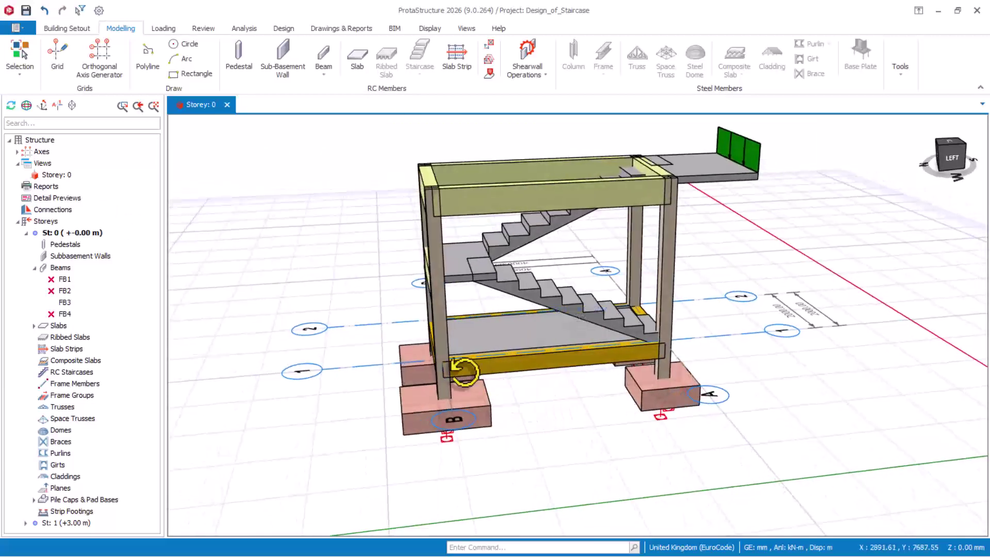
Open Design_of_Steel_Portal_Frame from Recent Projects, saving the staircase project first
left_click(40, 32)
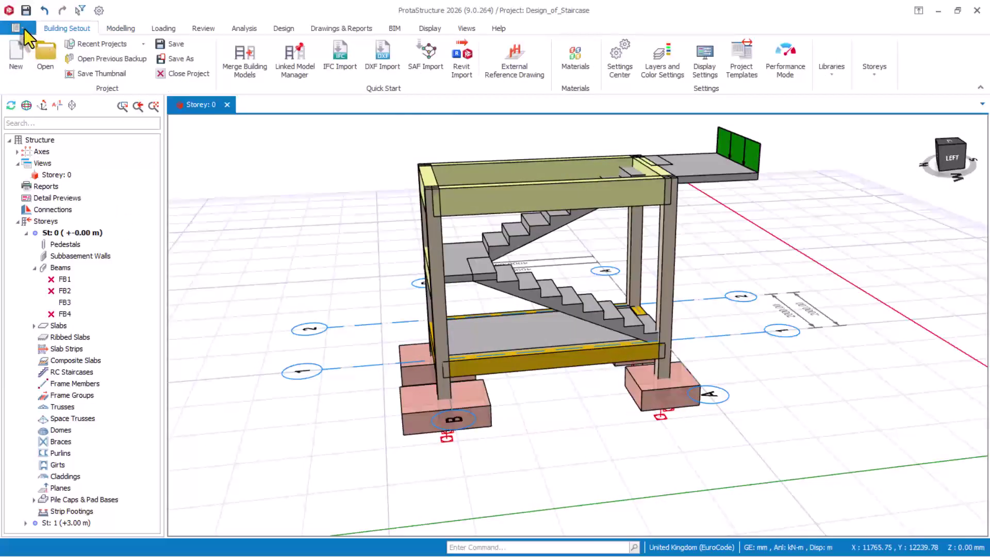
left_click(24, 29)
mouse_move(60, 72)
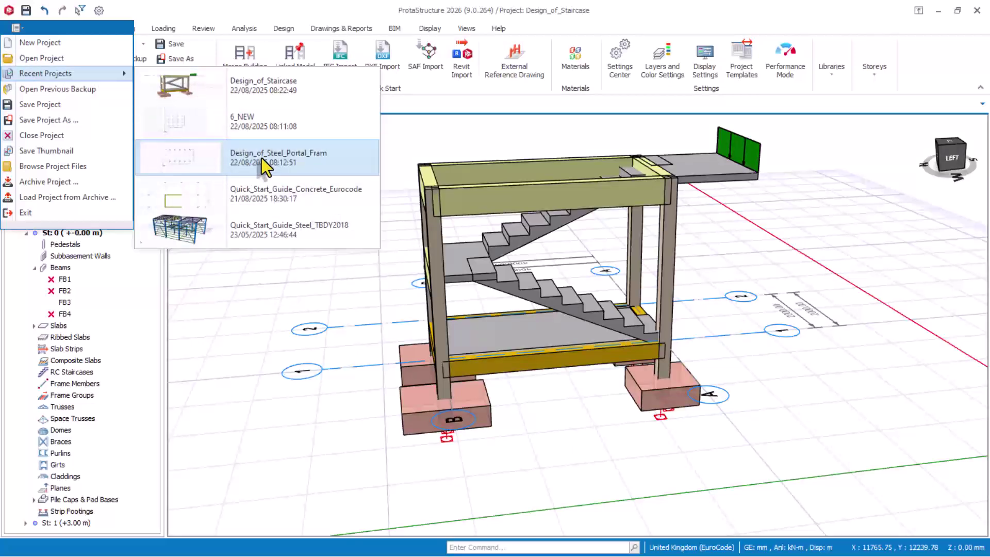
left_click(184, 160)
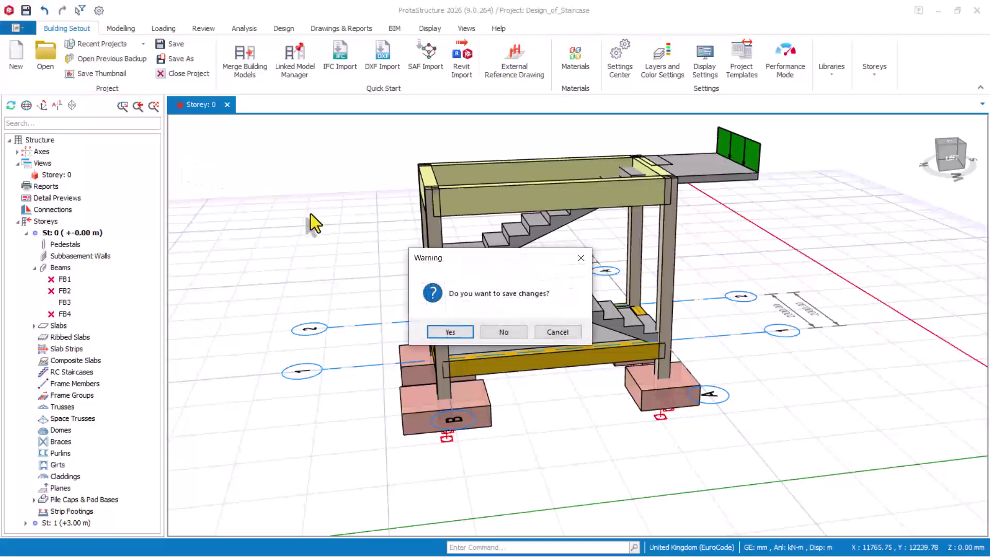
left_click(448, 331)
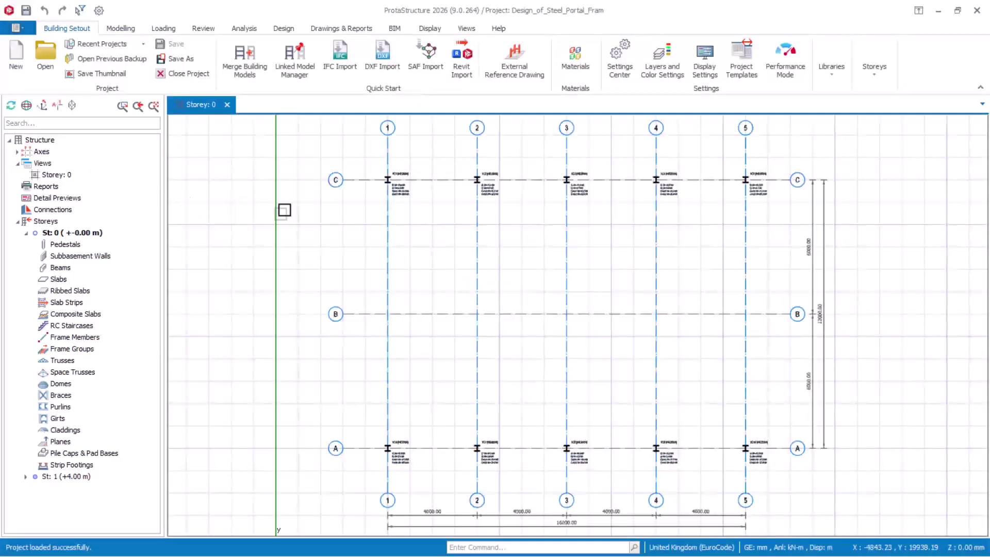
Open Storey: 0 on the canvas in 3D, showing columns, bracing, purlins and cladding
scroll(514, 240, "down", 1)
scroll(579, 249, "up", 1)
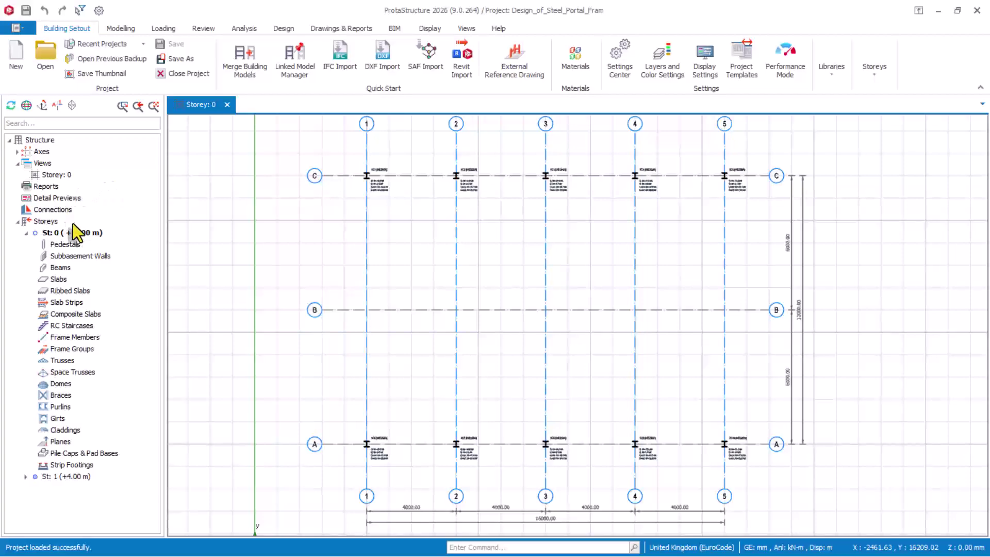
left_click_drag(64, 181, 440, 261)
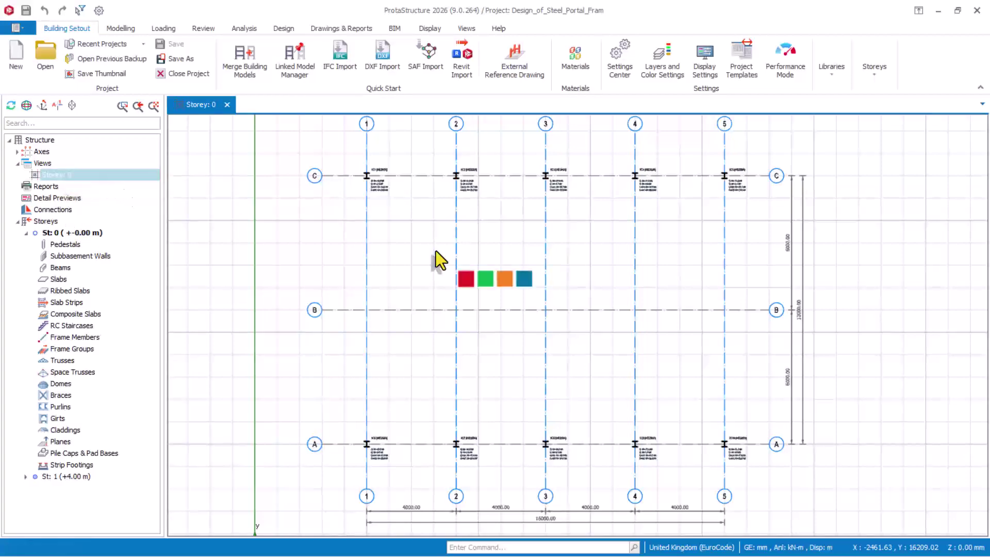
middle_click_drag(601, 354, 606, 334)
scroll(721, 366, "up", 2)
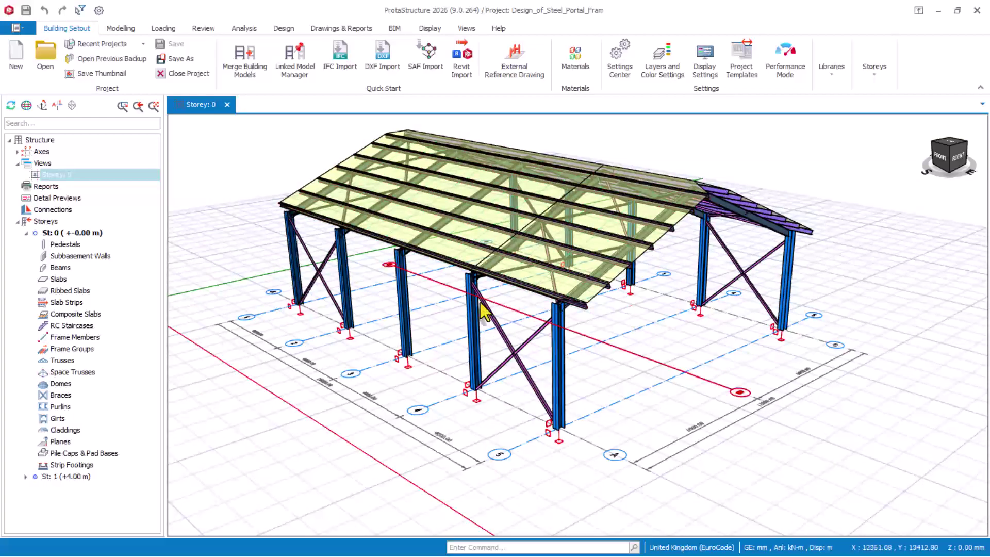
scroll(510, 356, "up", 1)
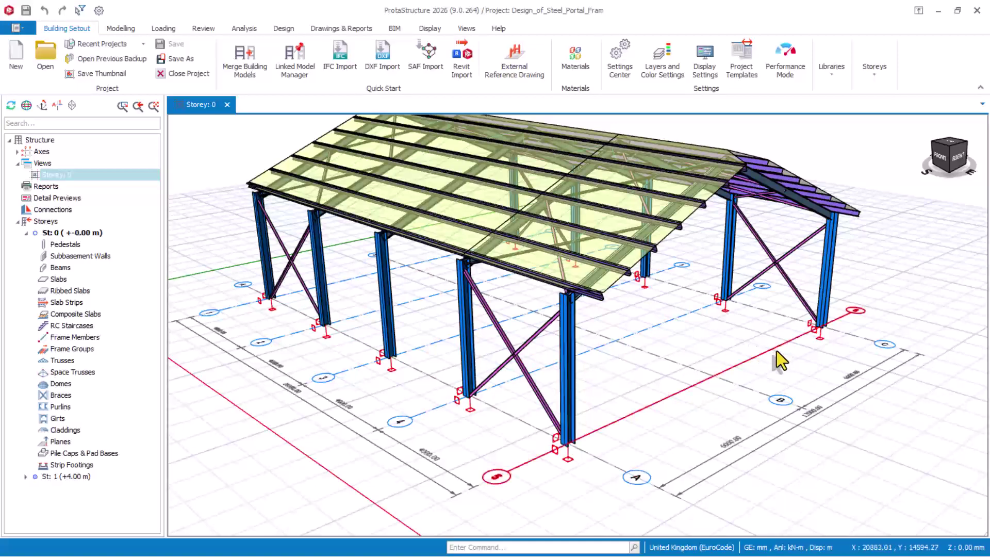
Select and inspect the front corner steel column, then clear the selection
scroll(581, 504, "up", 3)
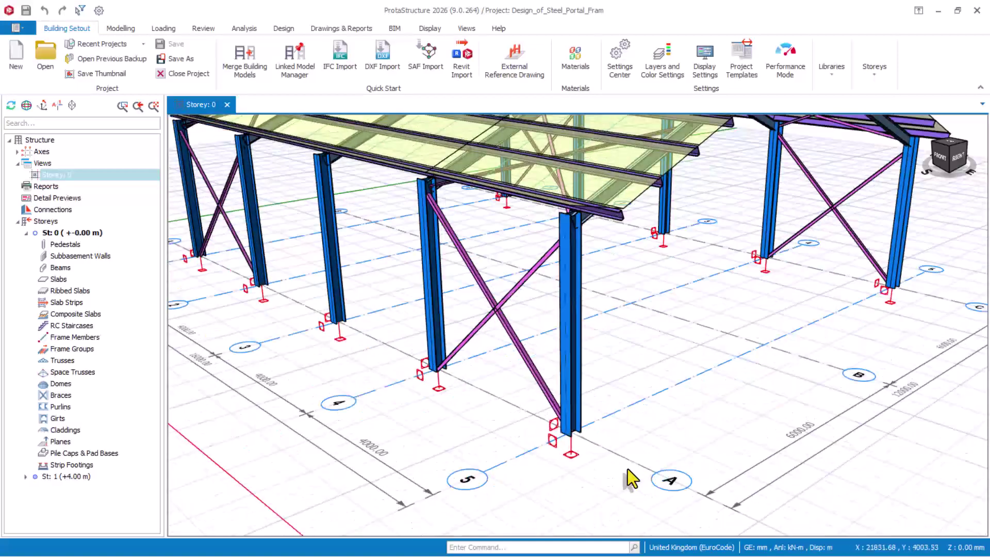
left_click(575, 408)
scroll(572, 433, "down", 3)
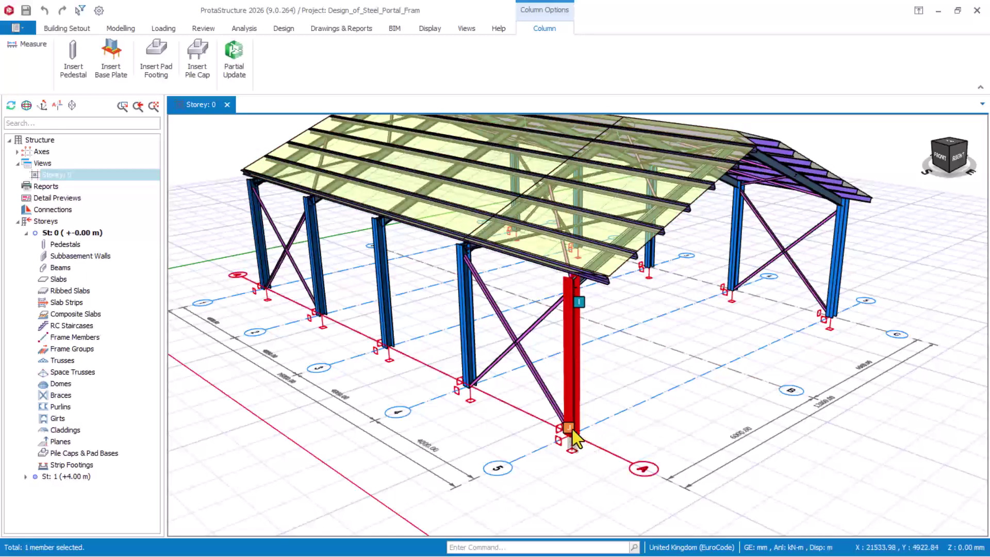
scroll(572, 412, "up", 2)
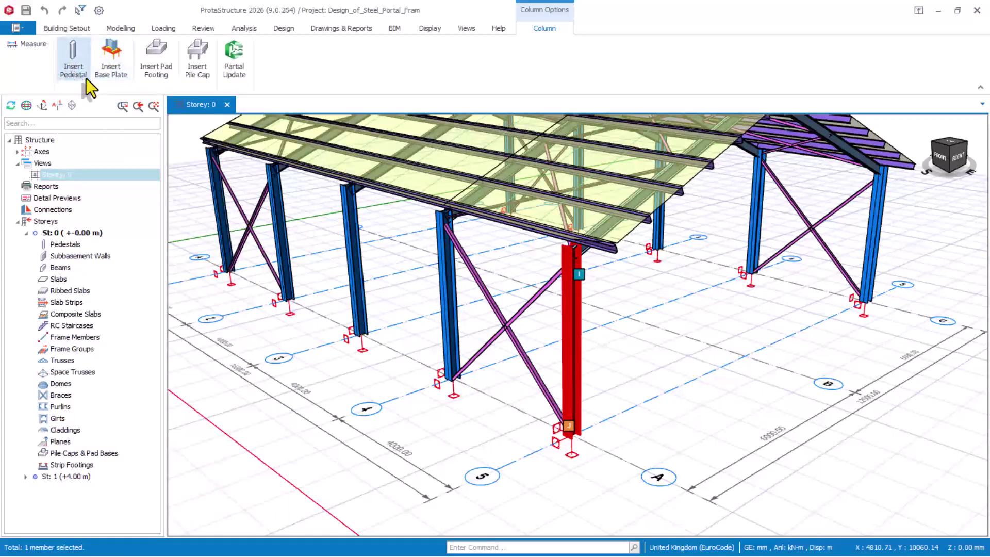
left_click(624, 396)
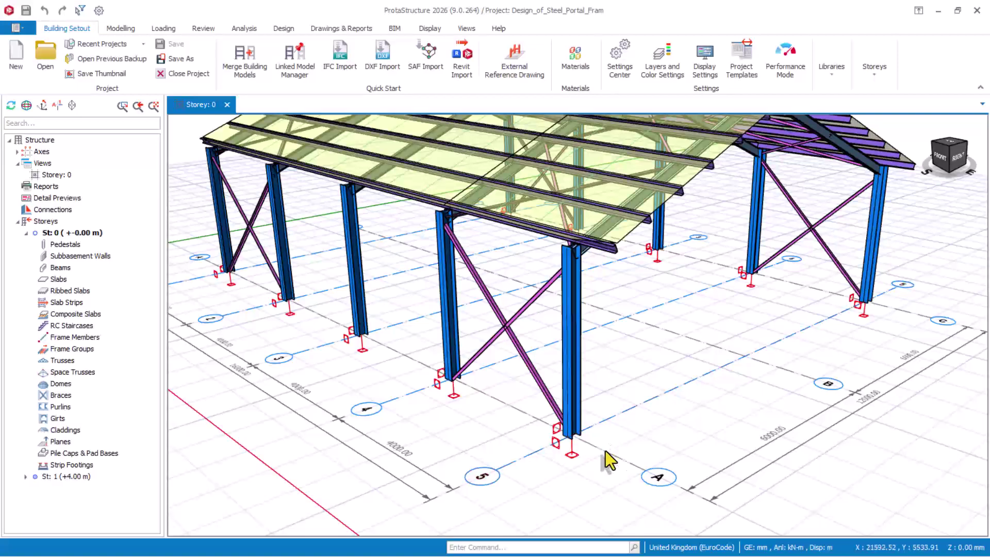
scroll(598, 452, "up", 1)
scroll(663, 404, "up", 1)
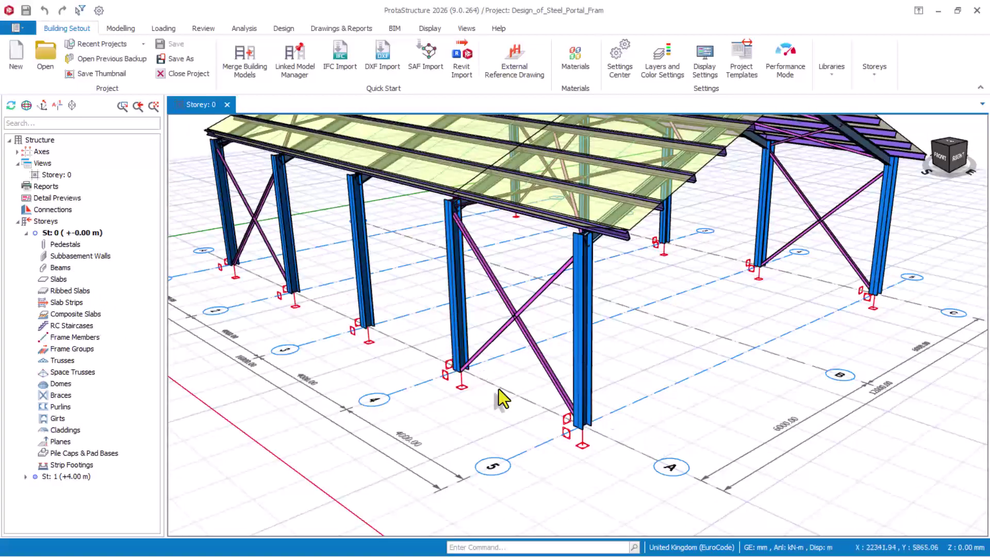
scroll(640, 459, "up", 1)
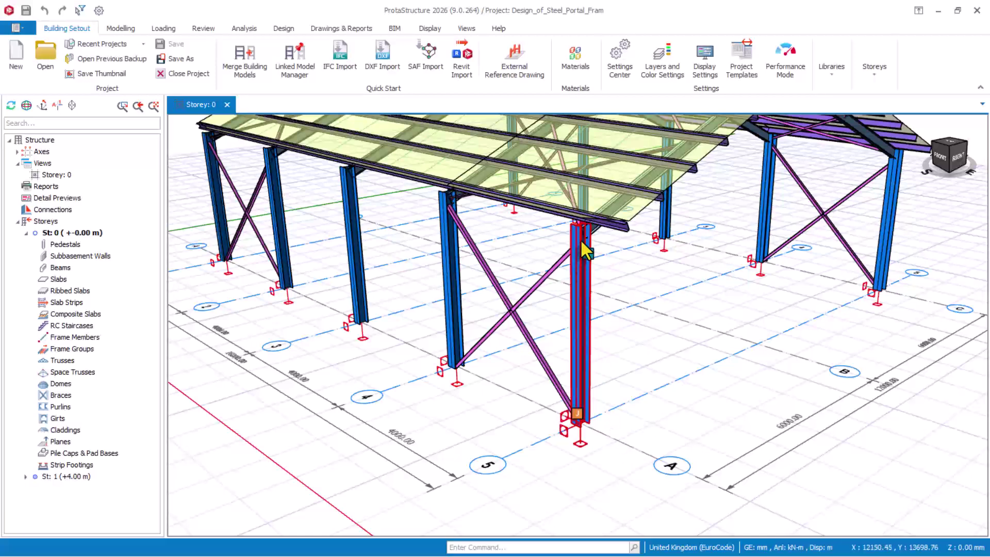
scroll(627, 414, "up", 1)
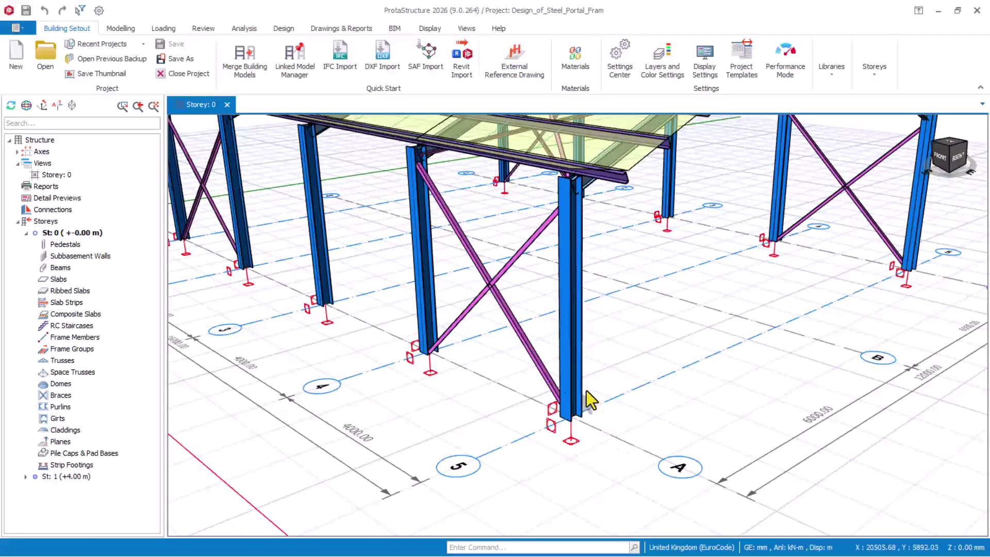
Insert concrete pedestal FC1 under the steel column at grid 5/A
left_click(575, 332)
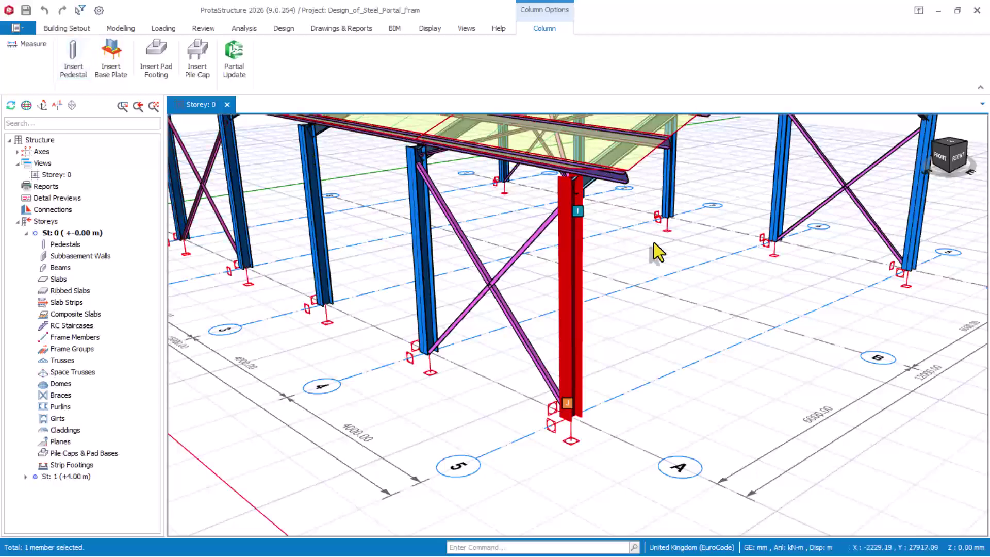
left_click(68, 65)
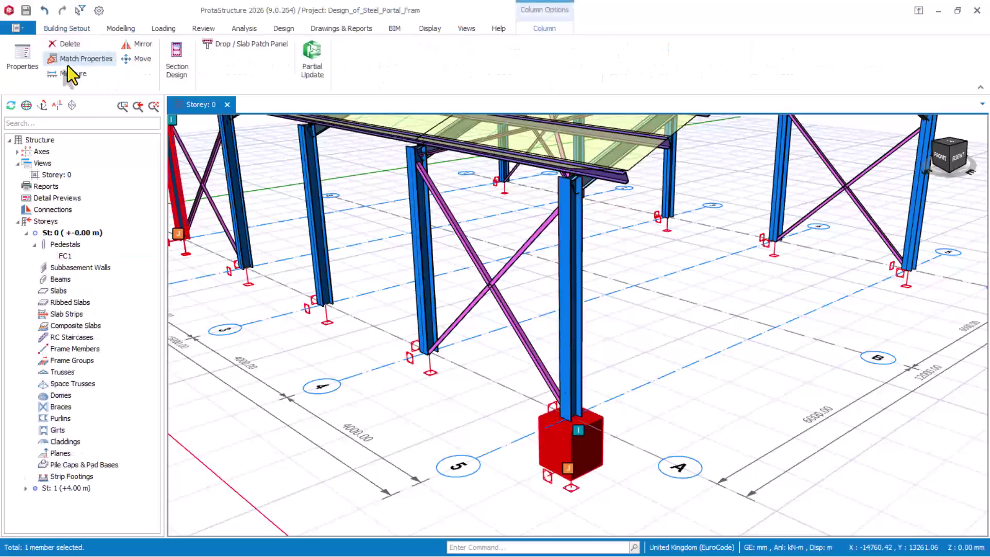
scroll(536, 454, "up", 4)
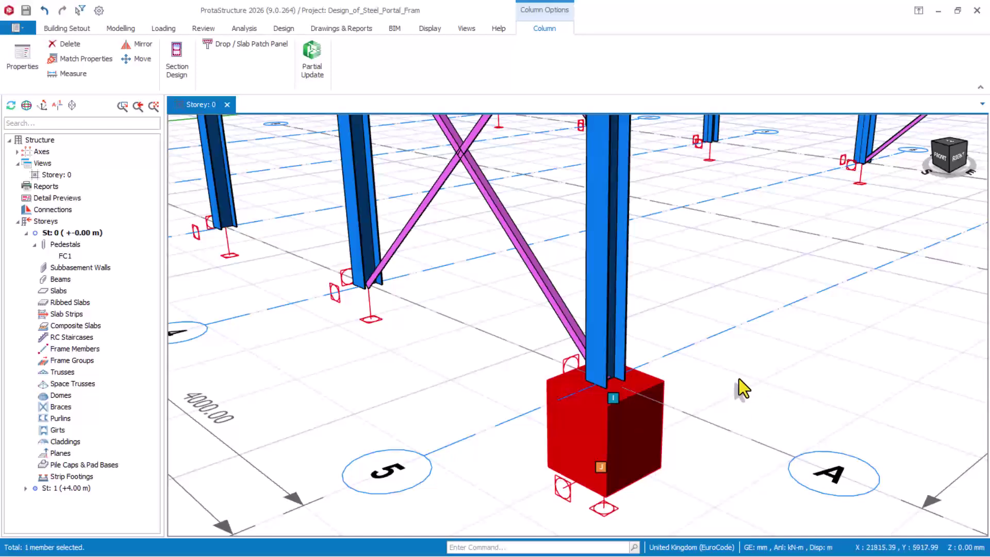
scroll(739, 378, "down", 5)
scroll(593, 381, "up", 1)
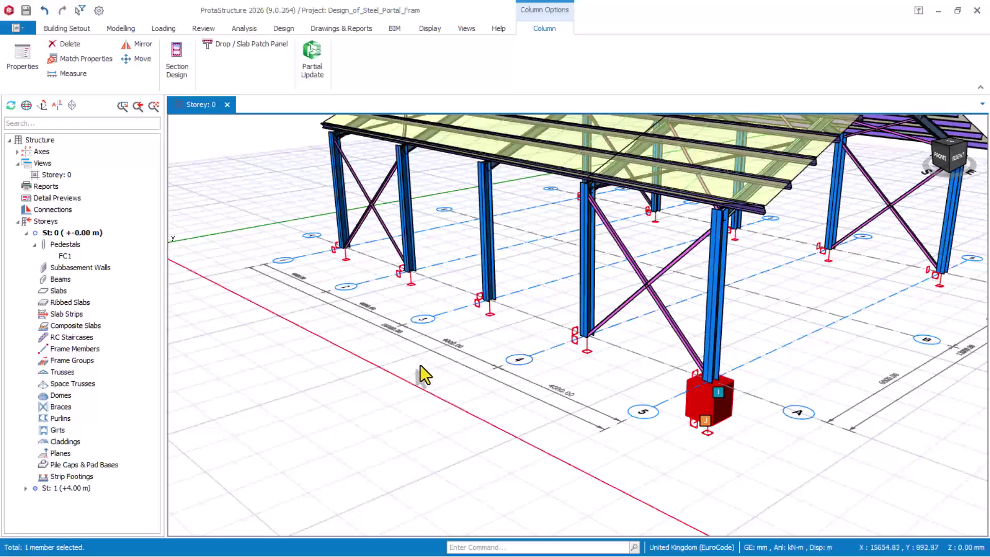
scroll(432, 408, "down", 2)
Orbit to a low side view and start selecting columns still lacking pedestals
left_click(777, 392)
scroll(775, 302, "up", 1)
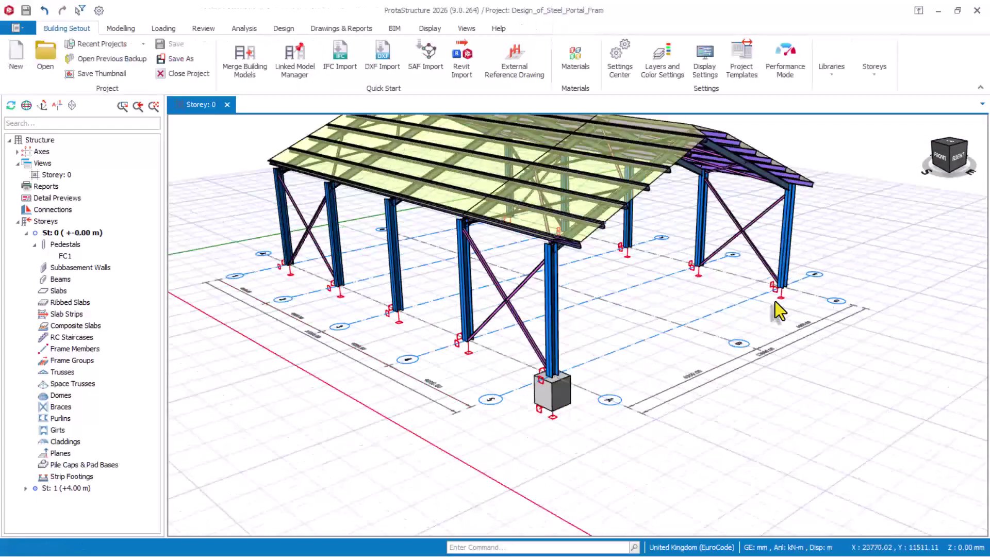
left_click(792, 253)
middle_click_drag(742, 364, 743, 347)
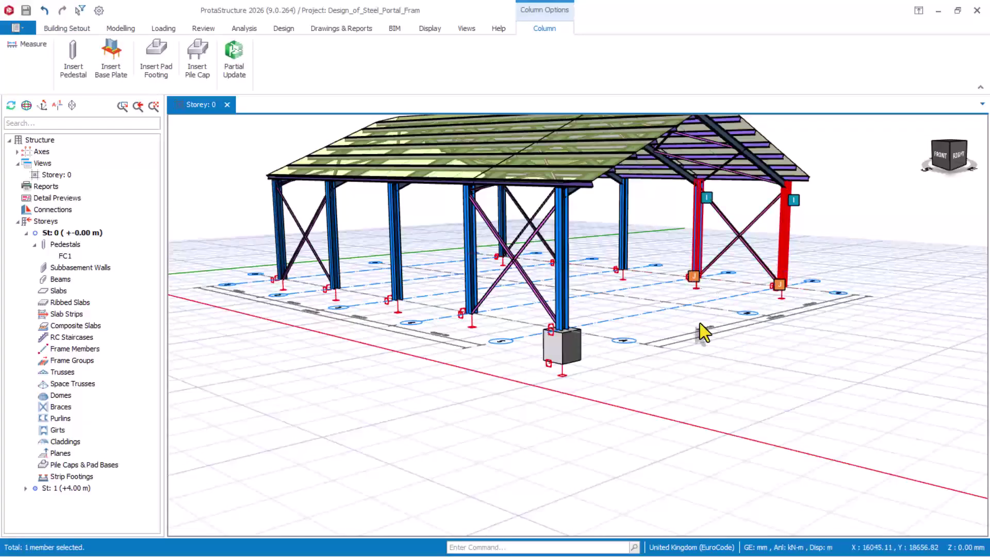
middle_click_drag(700, 323, 720, 366)
right_click_drag(721, 366, 714, 131)
key("Escape")
key("Escape")
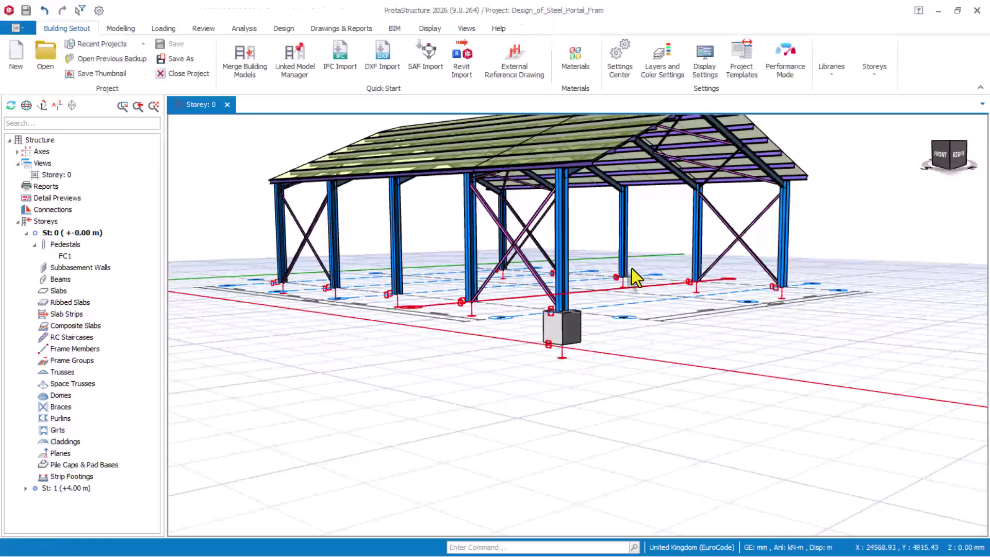
left_click(703, 238)
middle_click_drag(701, 309, 653, 357)
Add the remaining front-row columns to the selection and insert pedestals under all of them
left_click(610, 242)
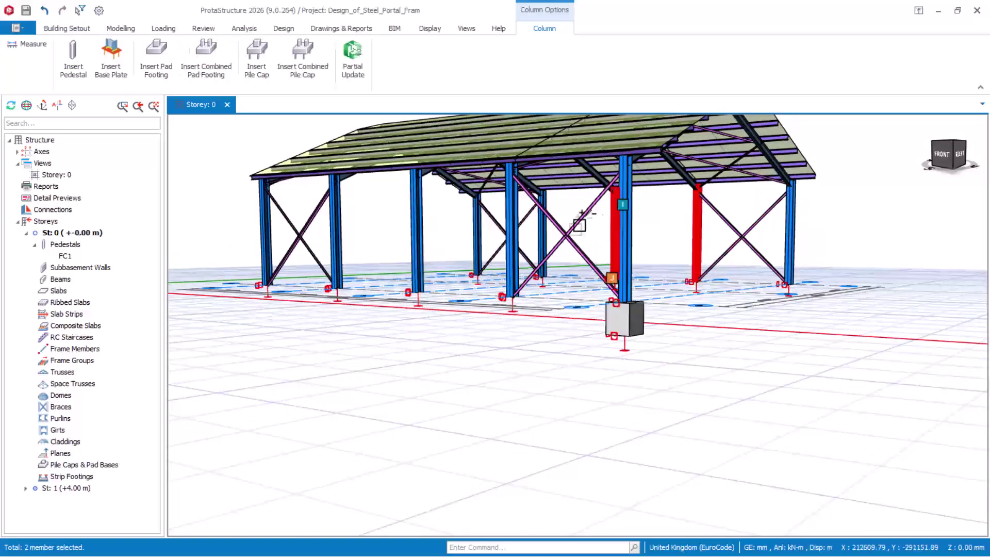
left_click(542, 232)
left_click(477, 232)
left_click(625, 243)
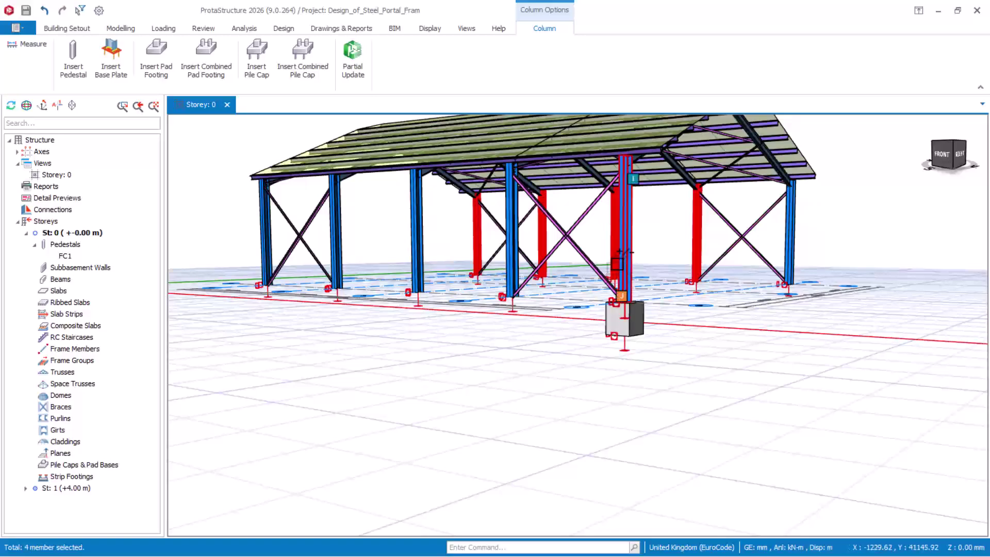
left_click(513, 258)
left_click(418, 242)
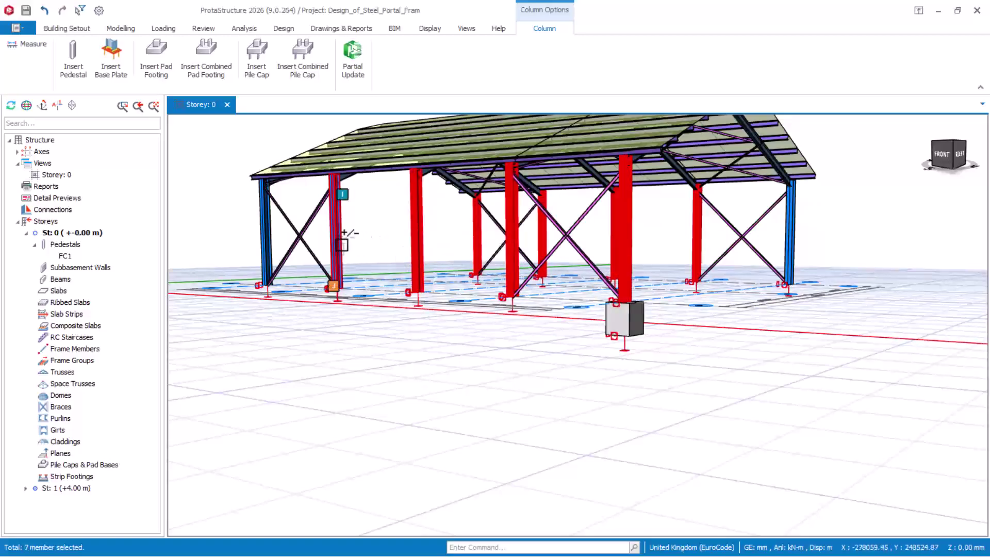
left_click(335, 237)
left_click(267, 232)
middle_click_drag(444, 380, 510, 438)
left_click(84, 73)
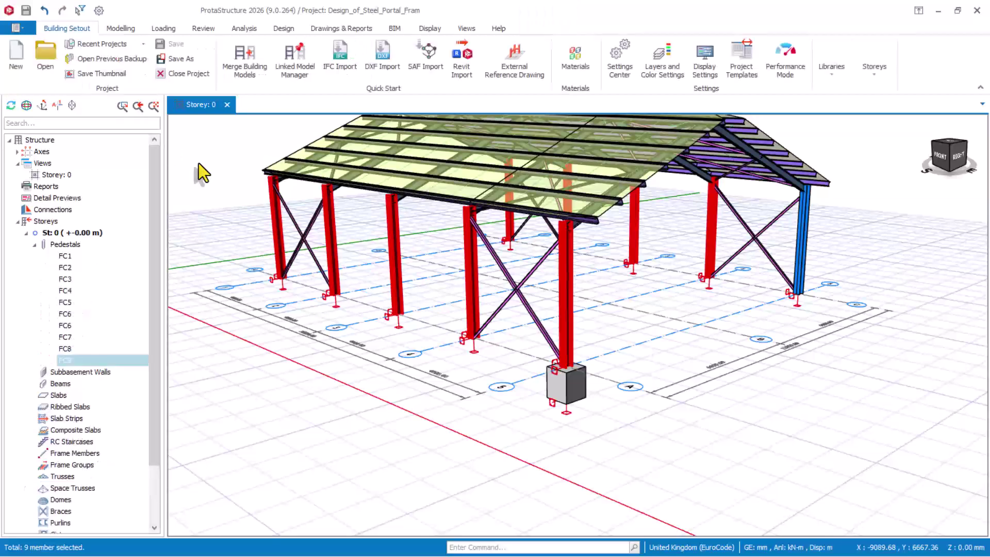
Add a pedestal under the back-right column, completing FC1–FC10, and view the whole frame
left_click(800, 248)
left_click(83, 74)
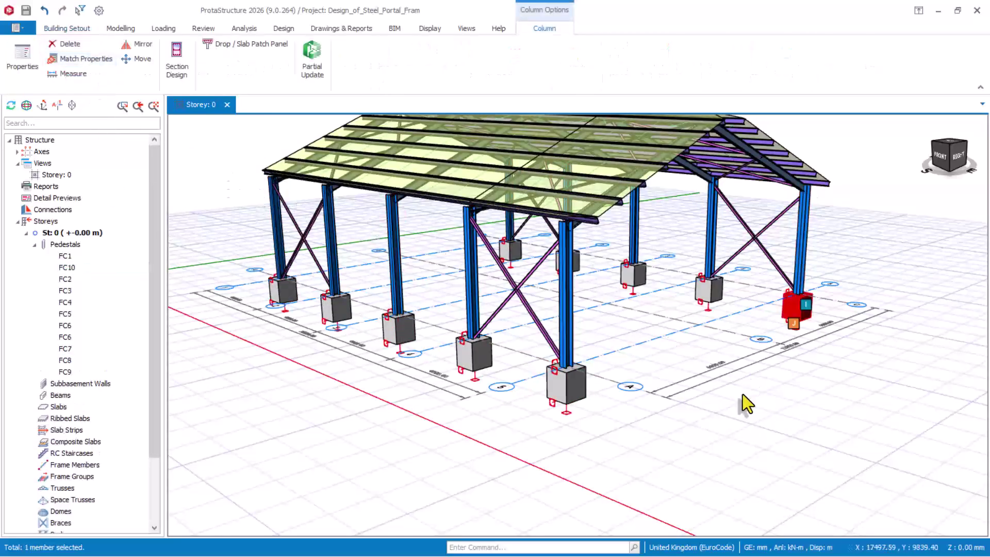
left_click(631, 426)
middle_click_drag(639, 407, 779, 453)
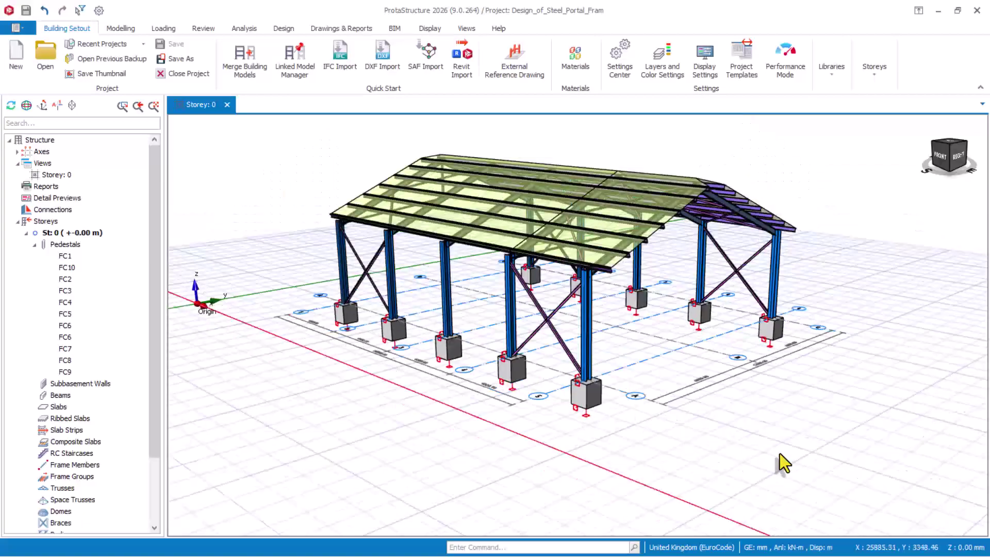